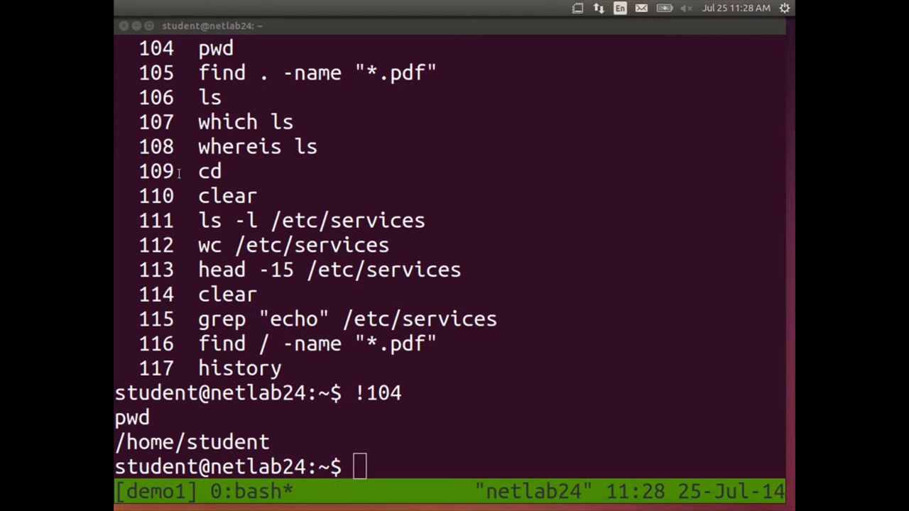
Bring the terminal window into focus before clearing the screen.
{"action": "left_click", "coordinate": [362, 186]}
{"action": "type", "text": "clear"}
Clear the terminal, leave full-screen and close the file-permissions slides to open the new deck.
{"action": "key", "text": "Return"}
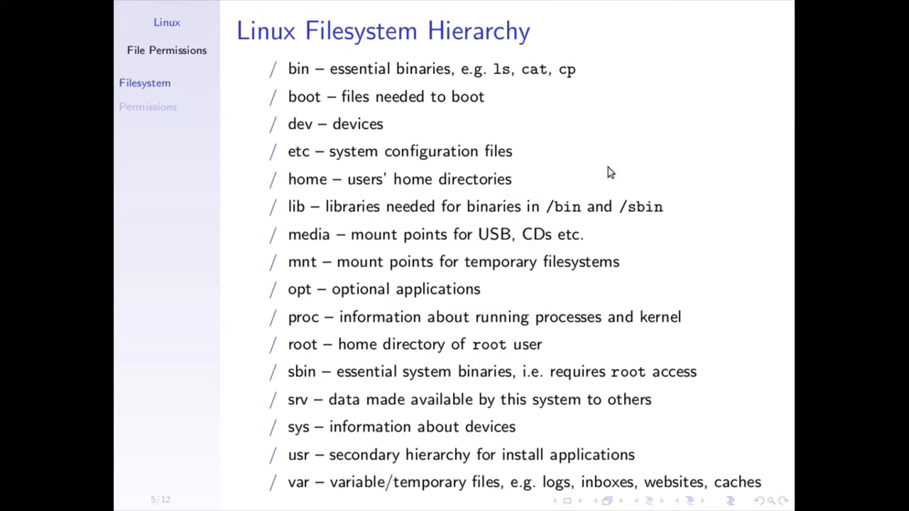
{"action": "key", "text": "Right"}
{"action": "key", "text": "Escape"}
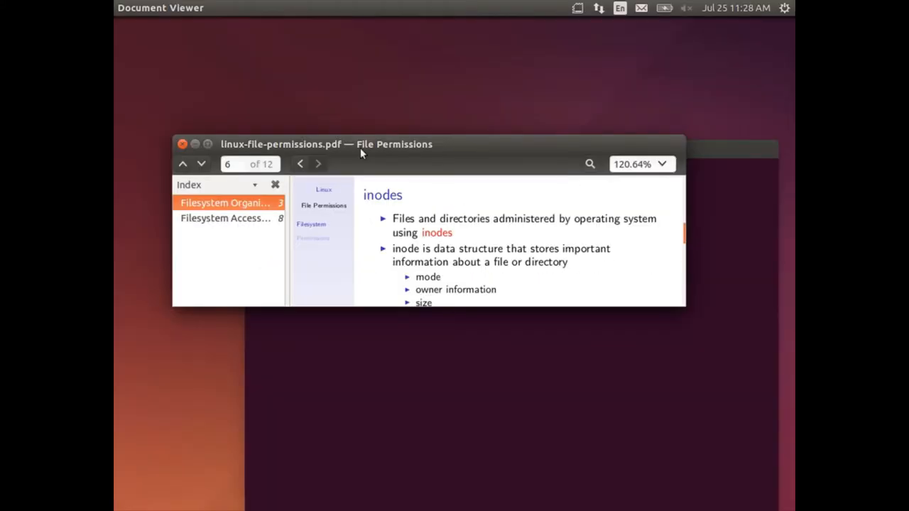
{"action": "left_click", "coordinate": [181, 144]}
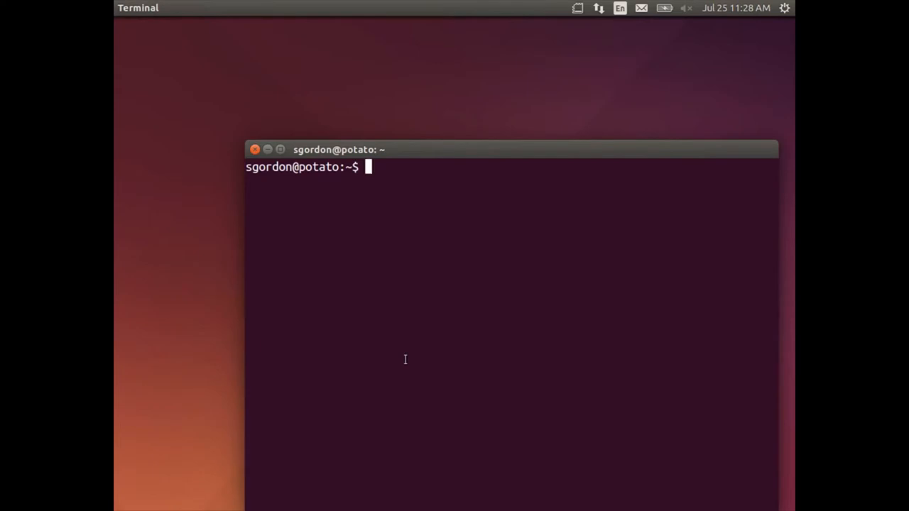
{"action": "key", "text": "super"}
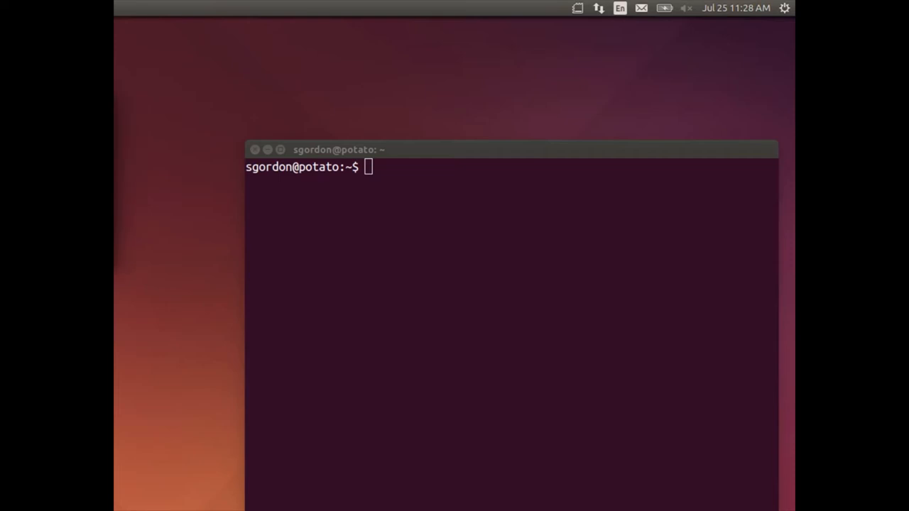
Reposition the Standard Input, Output and Error slides window over the terminal.
{"action": "left_click_drag", "start_coordinate": [270, 131], "coordinate": [375, 113]}
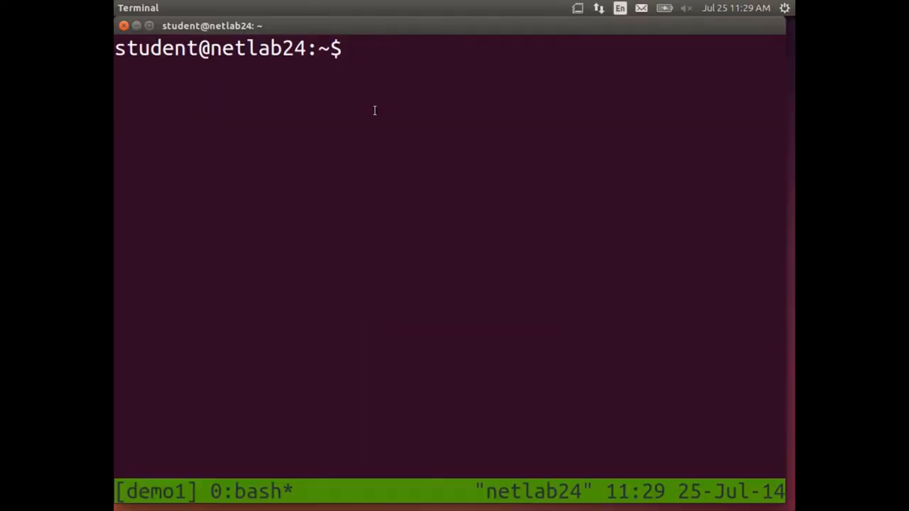
{"action": "type", "text": "ls"}
Run ls to list the home folder, then abcf to get 'command not found'.
{"action": "key", "text": "Return"}
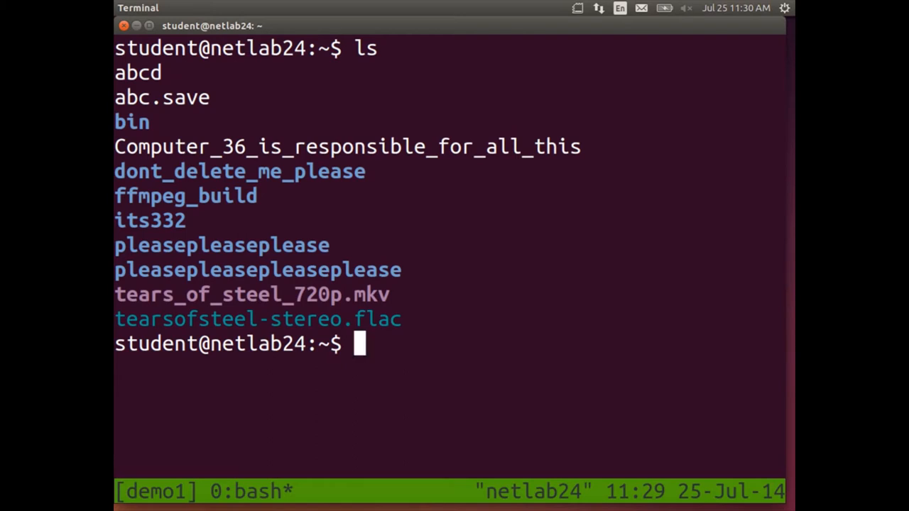
{"action": "type", "text": "abcf"}
{"action": "key", "text": "Return"}
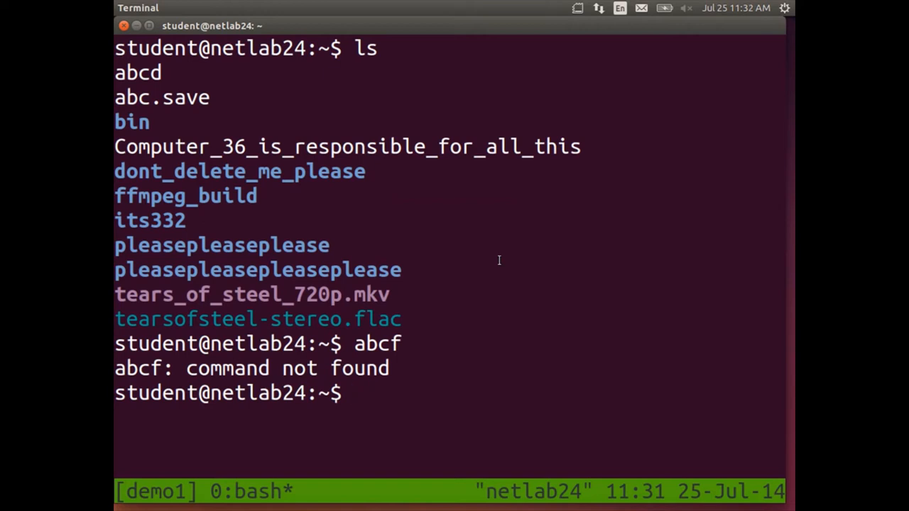
{"action": "type", "text": "ls "}
{"action": "type", "text": "> "}
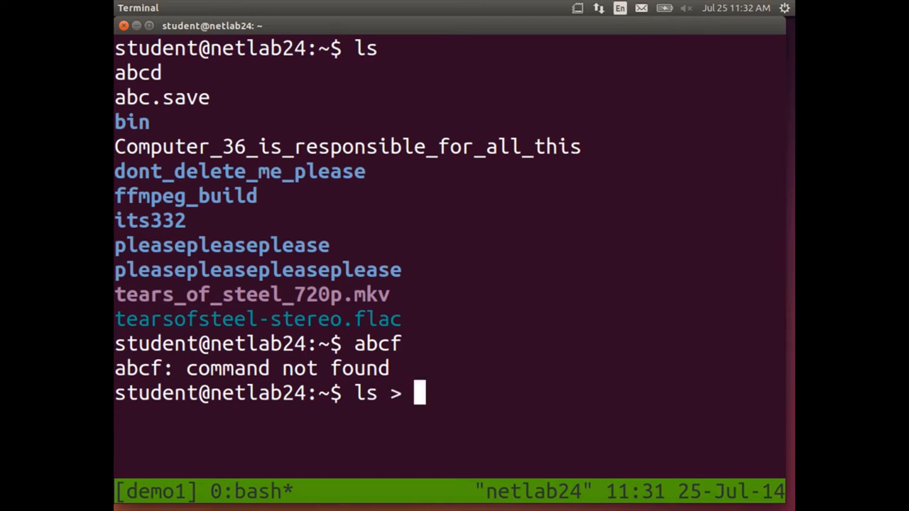
{"action": "type", "text": "out.txt"}
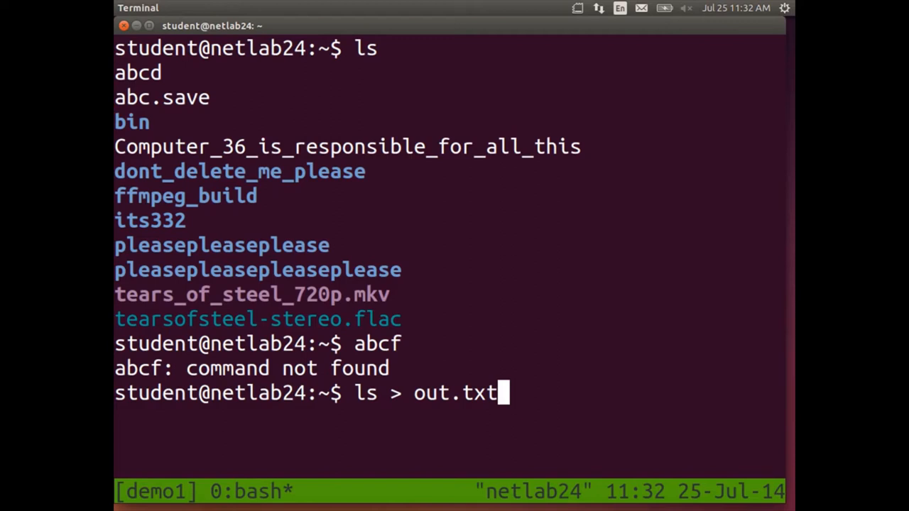
Run ls > out.txt so the directory listing is saved to the file.
{"action": "key", "text": "Return"}
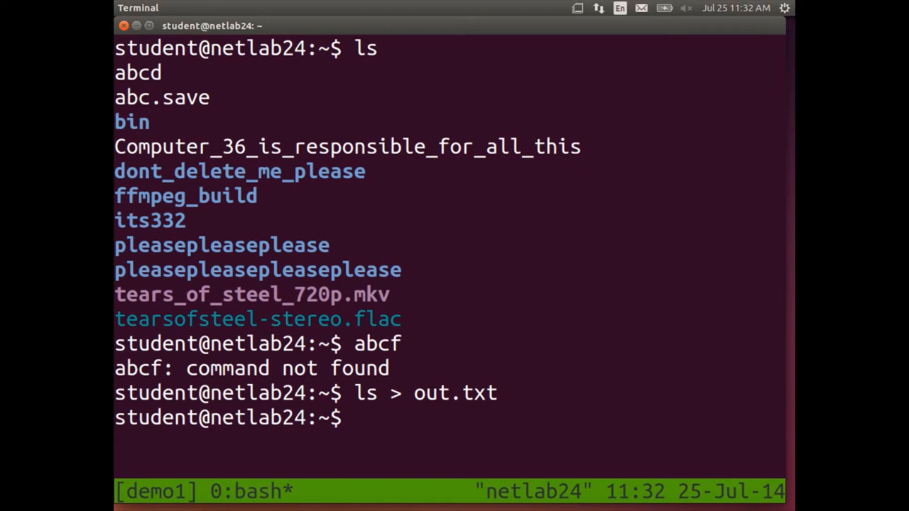
{"action": "type", "text": "cat o"}
Complete the out.txt file name and run cat out.txt to show the saved listing.
{"action": "key", "text": "Tab"}
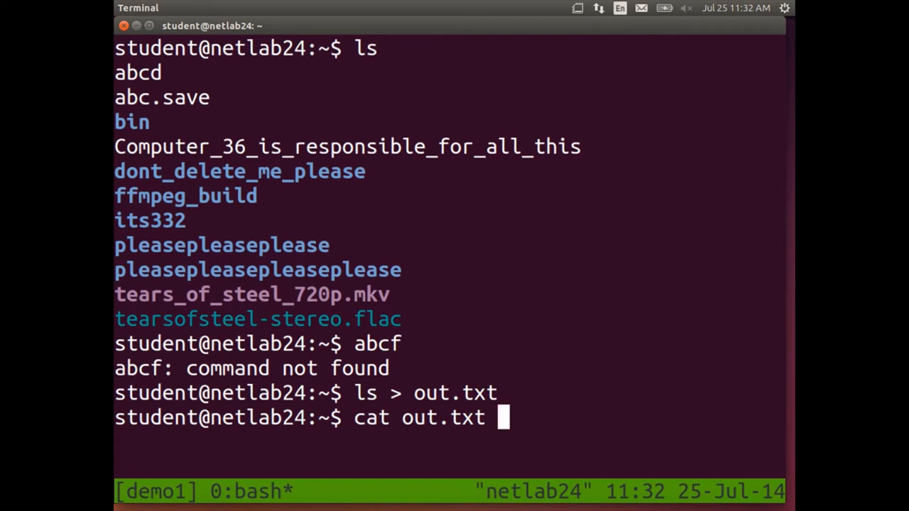
{"action": "key", "text": "Return"}
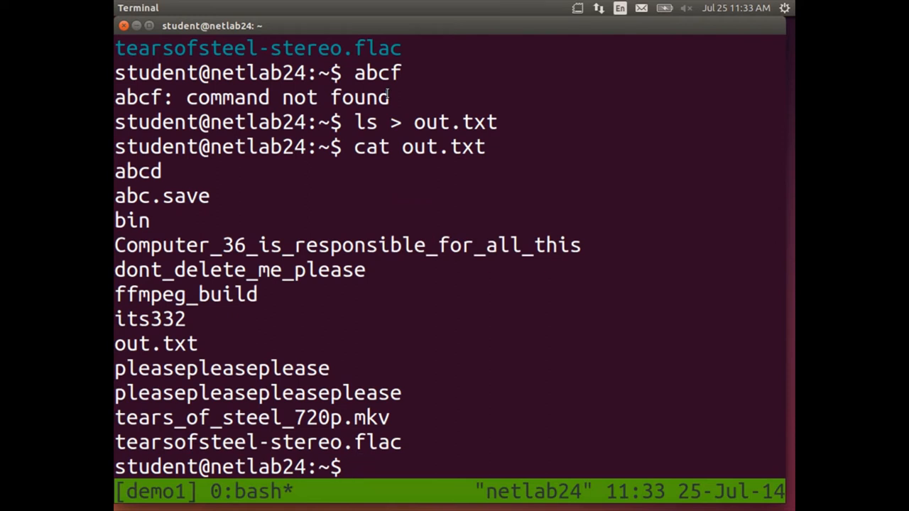
{"action": "type", "text": "clear"}
Clear the screen and run find / -name "*.pdf" > ~/x.txt across the filesystem.
{"action": "key", "text": "Return"}
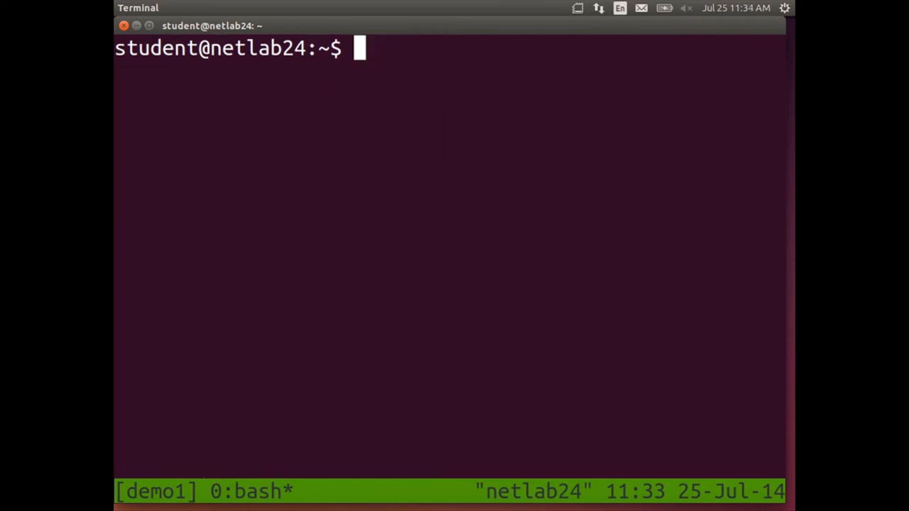
{"action": "key", "text": "Up"}
{"action": "key", "text": "Up"}
{"action": "key", "text": "Up"}
{"action": "key", "text": "Up"}
{"action": "key", "text": "Up"}
{"action": "key", "text": "Up"}
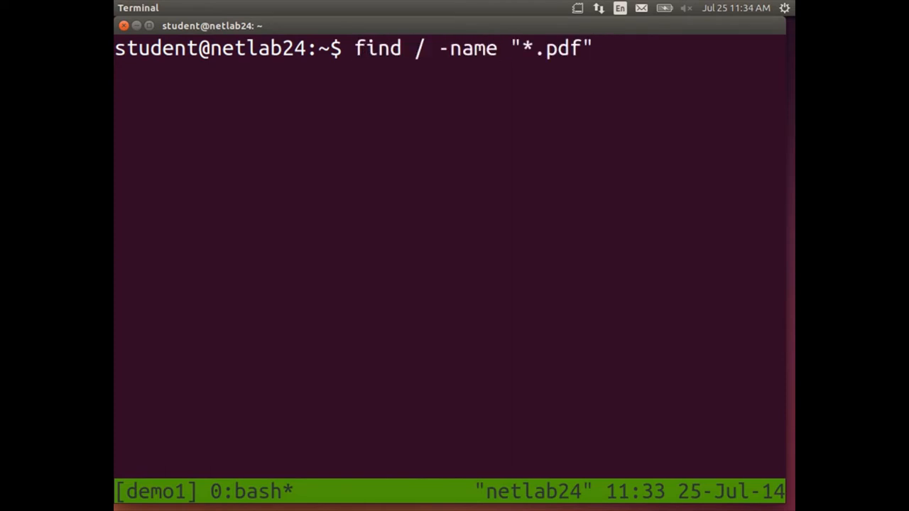
{"action": "type", "text": ">"}
{"action": "type", "text": " ~/"}
{"action": "type", "text": "x"}
{"action": "type", "text": ".txt"}
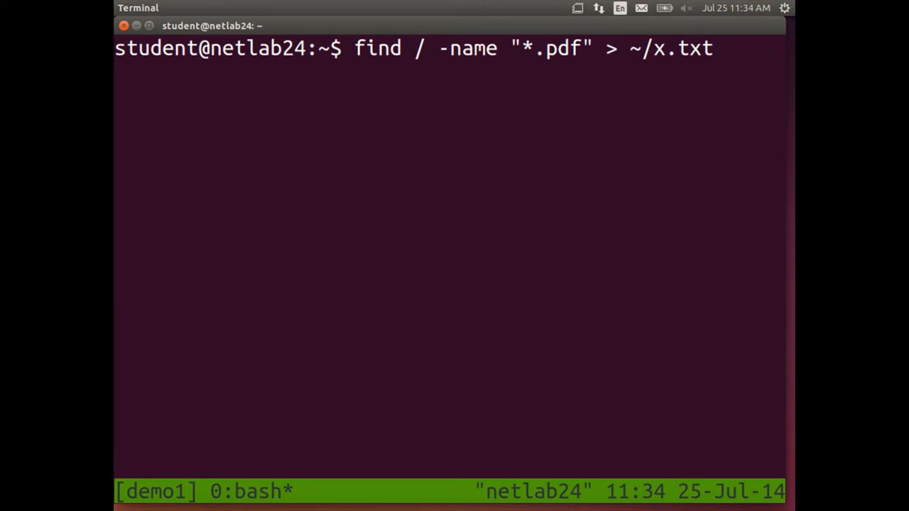
{"action": "key", "text": "Return"}
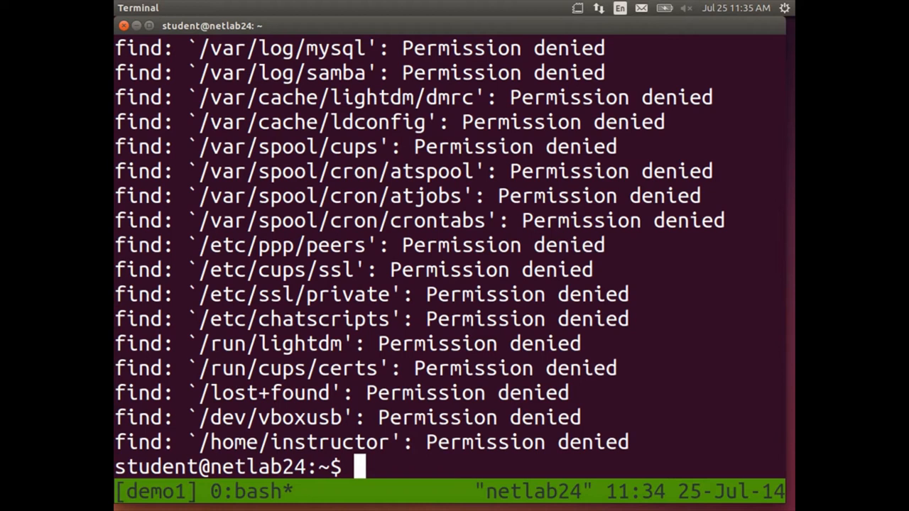
{"action": "key", "text": "Up"}
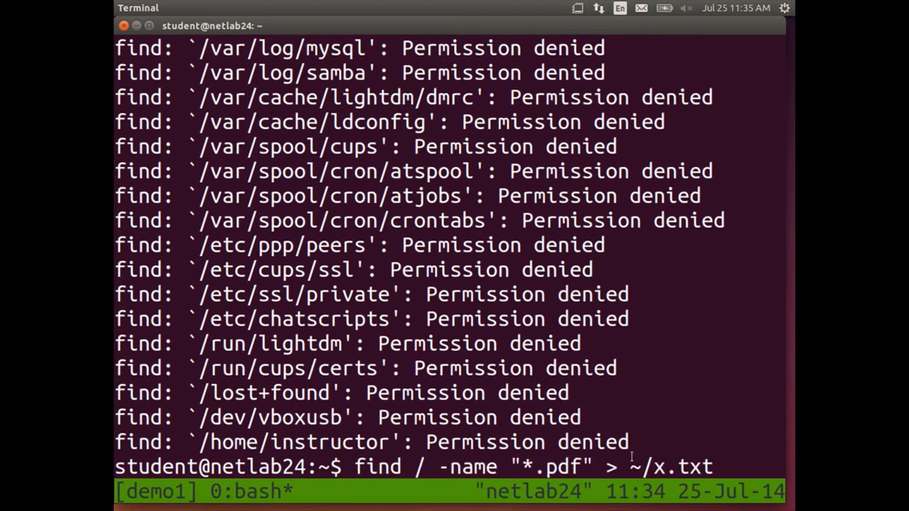
{"action": "left_click_drag", "start_coordinate": [631, 467], "coordinate": [642, 466]}
{"action": "left_click_drag", "start_coordinate": [655, 467], "coordinate": [710, 466]}
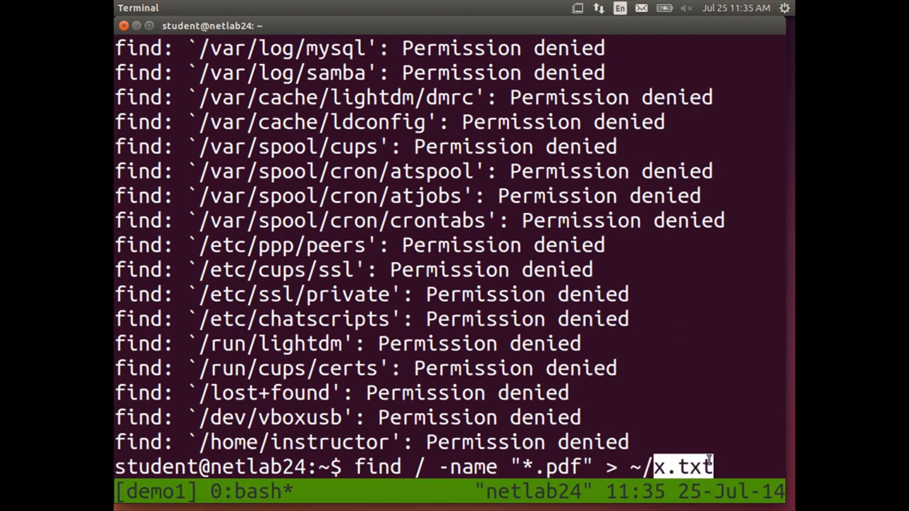
{"action": "left_click", "coordinate": [696, 429]}
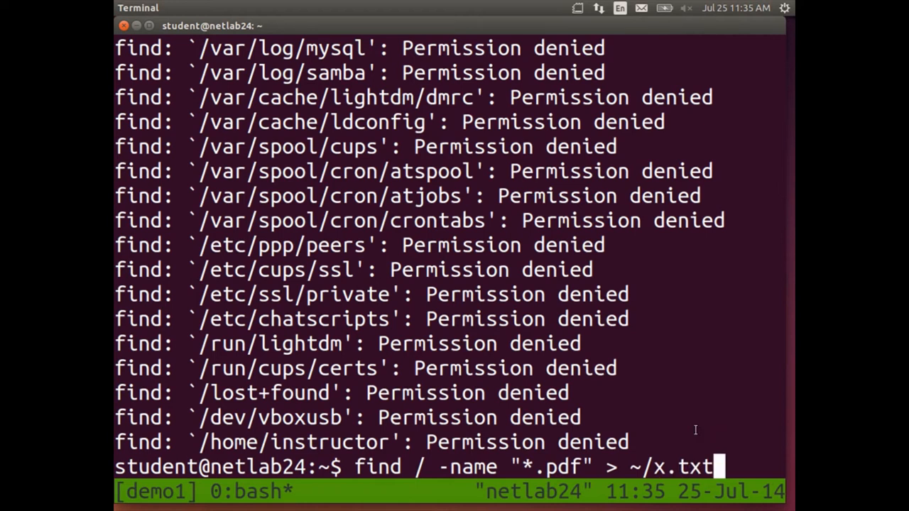
{"action": "key", "text": "ctrl+u"}
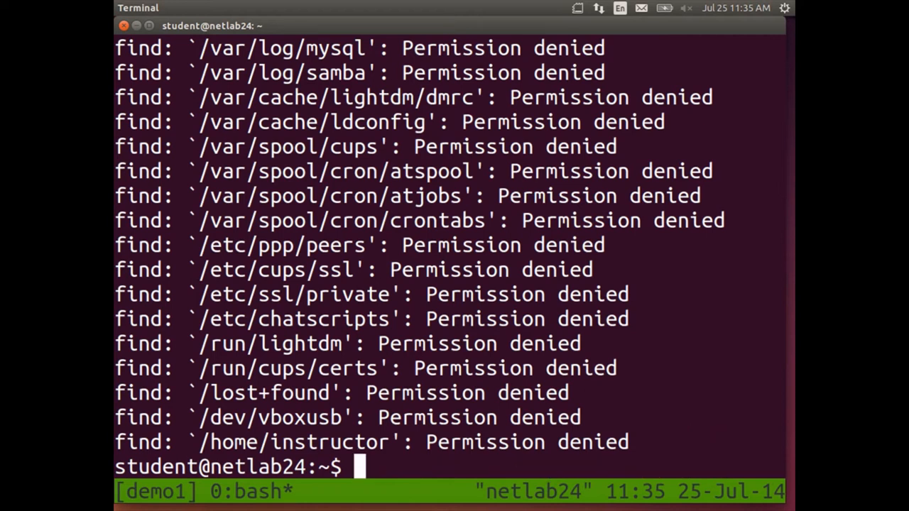
{"action": "type", "text": "less x.txt"}
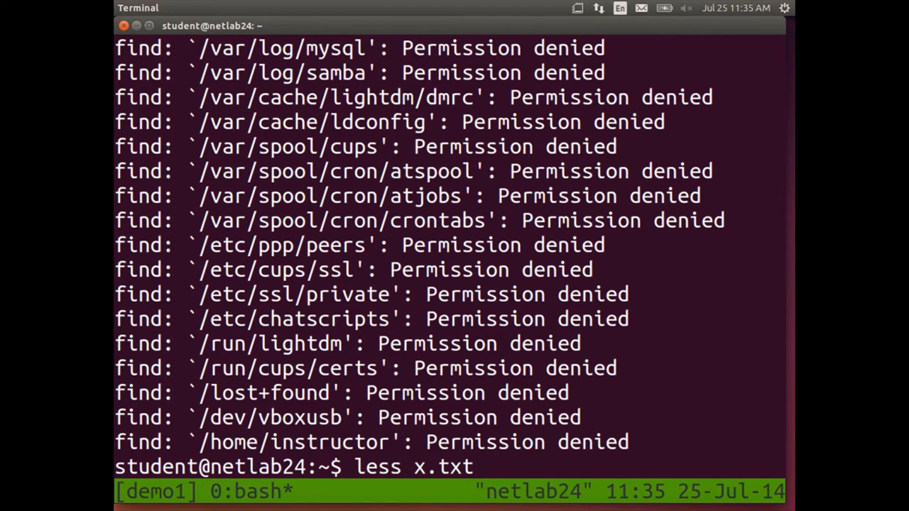
Page through x.txt in less to read the saved PDF paths, then quit to the prompt.
{"action": "key", "text": "Return"}
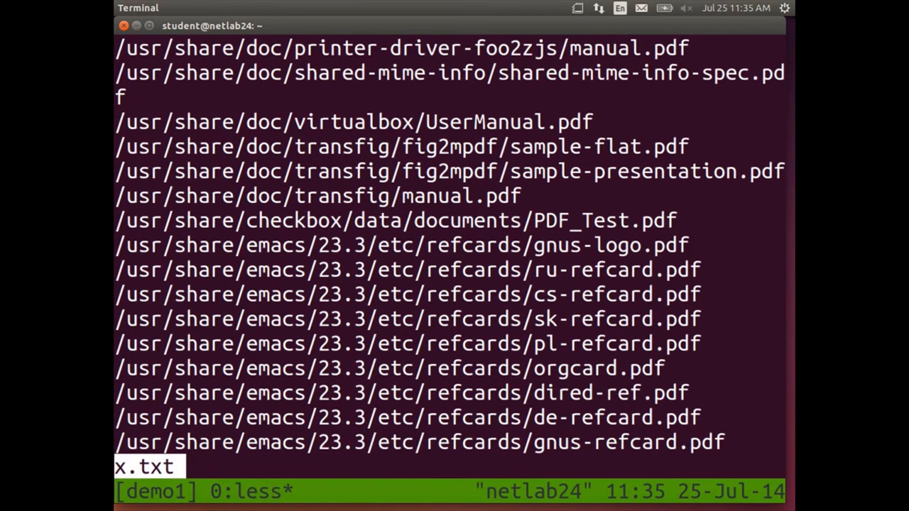
{"action": "key", "text": "Down"}
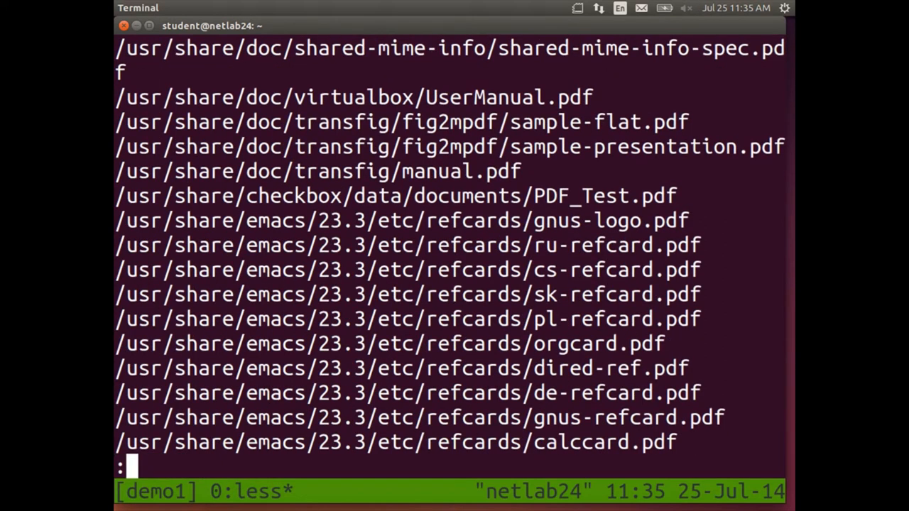
{"action": "key", "text": "Down"}
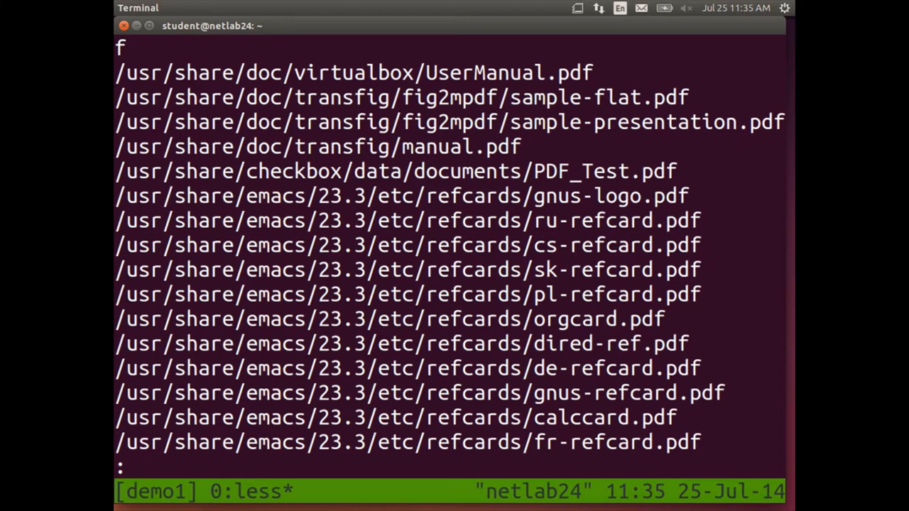
{"action": "key", "text": "q"}
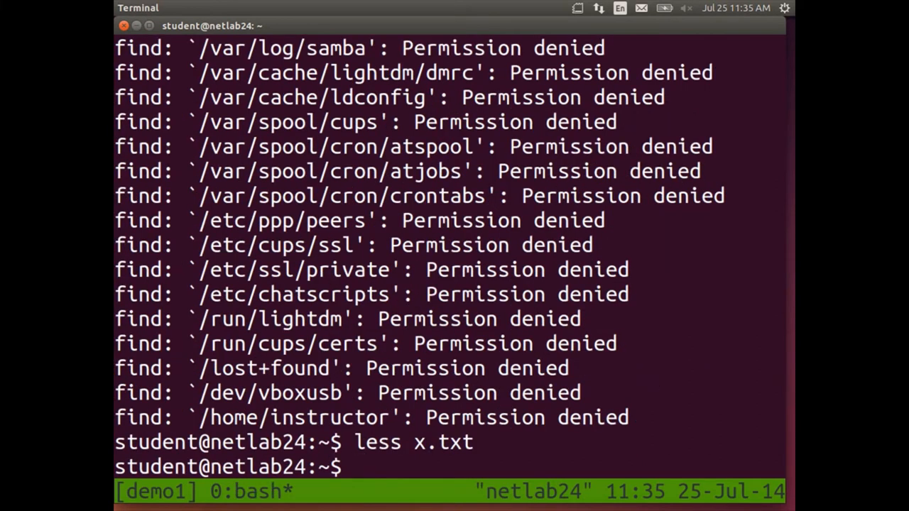
Recall the find command, change the redirect to &> ~/x.txt and rerun it.
{"action": "key", "text": "Up"}
{"action": "key", "text": "Up"}
{"action": "key", "text": "Left"}
{"action": "key", "text": "Left"}
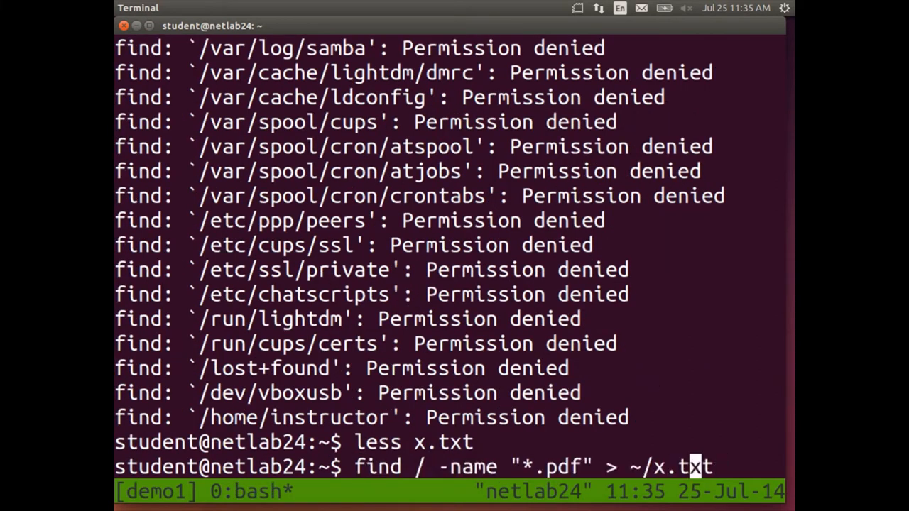
{"action": "key", "text": "Left"}
{"action": "key", "text": "Left"}
{"action": "key", "text": "Left"}
{"action": "key", "text": "Left"}
{"action": "key", "text": "Left"}
{"action": "key", "text": "Left"}
{"action": "key", "text": "Left"}
{"action": "type", "text": "&"}
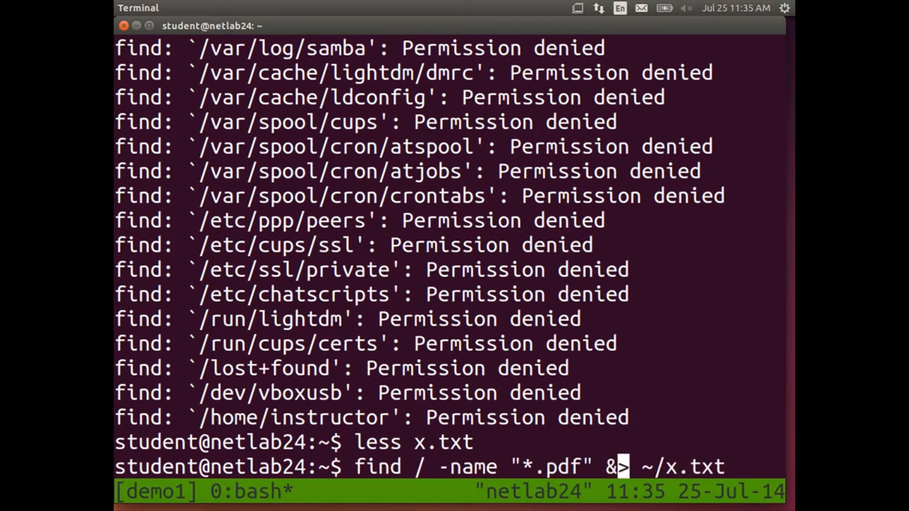
{"action": "key", "text": "Right"}
{"action": "key", "text": "Right"}
{"action": "key", "text": "Right"}
{"action": "key", "text": "Right"}
{"action": "key", "text": "Right"}
{"action": "key", "text": "Right"}
{"action": "key", "text": "Right"}
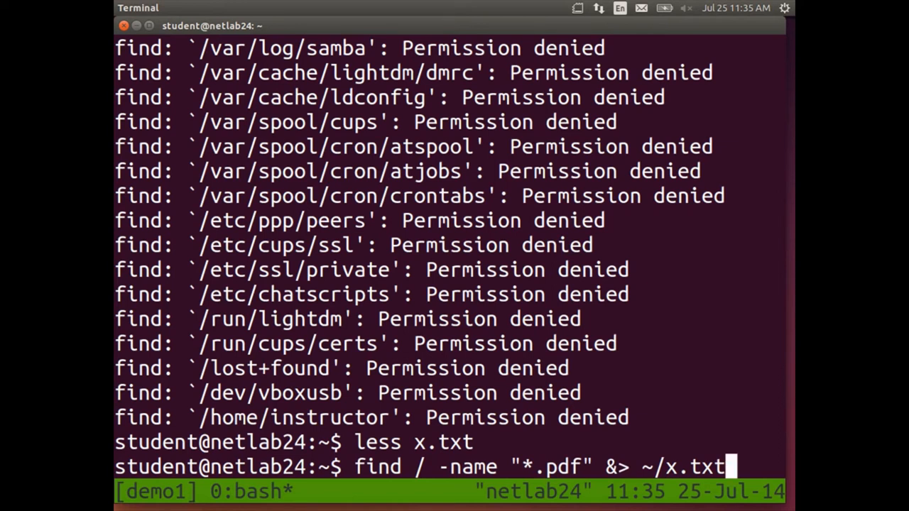
{"action": "key", "text": "Return"}
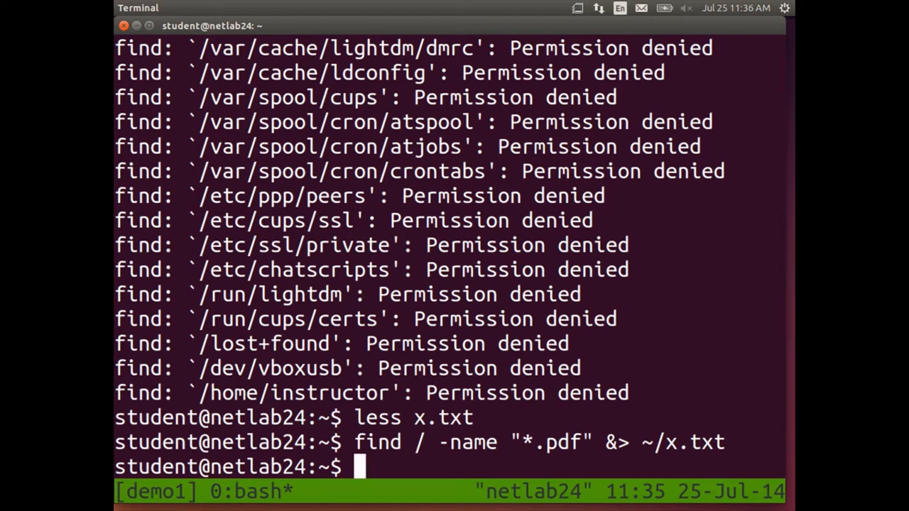
{"action": "type", "text": "less "}
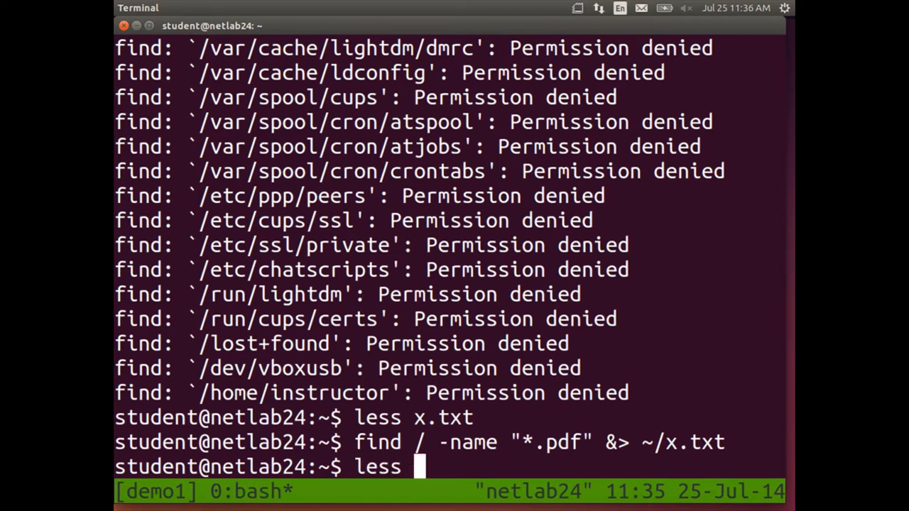
{"action": "type", "text": "x.txt"}
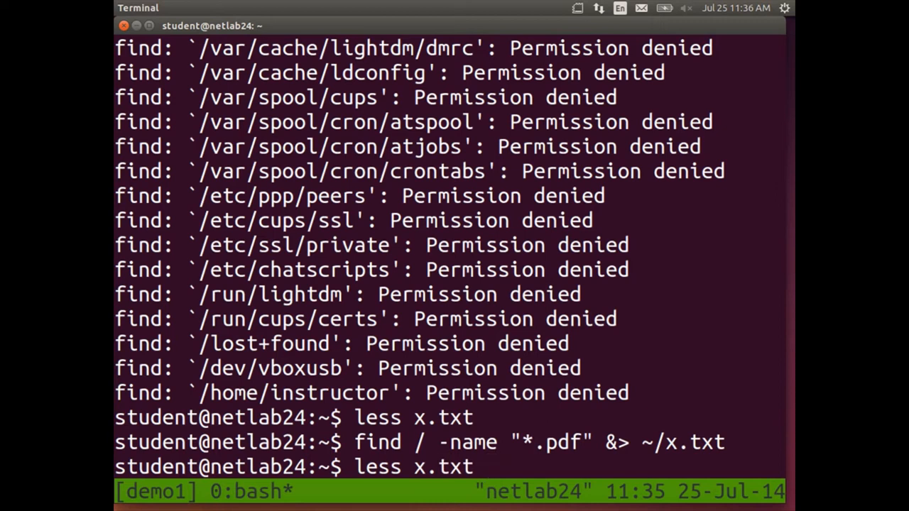
View x.txt in less, showing errors mixed with PDF paths, then quit.
{"action": "key", "text": "Return"}
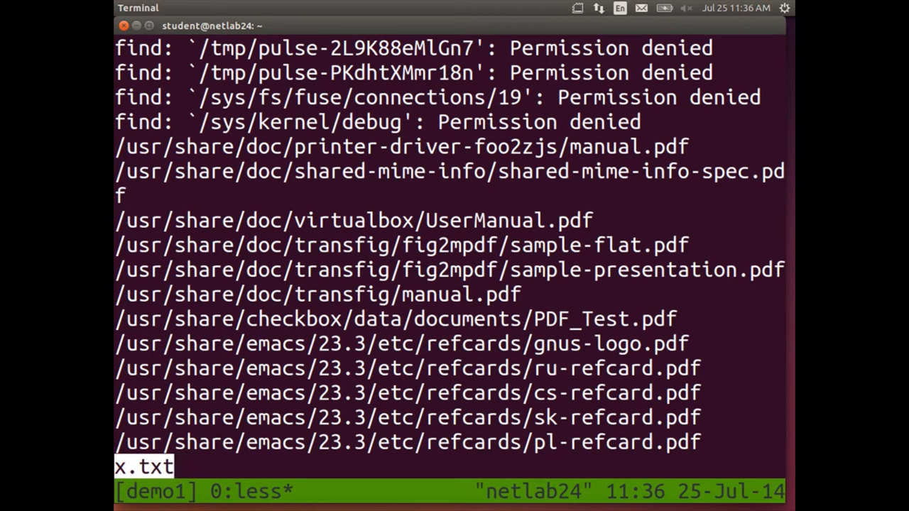
{"action": "key", "text": "q"}
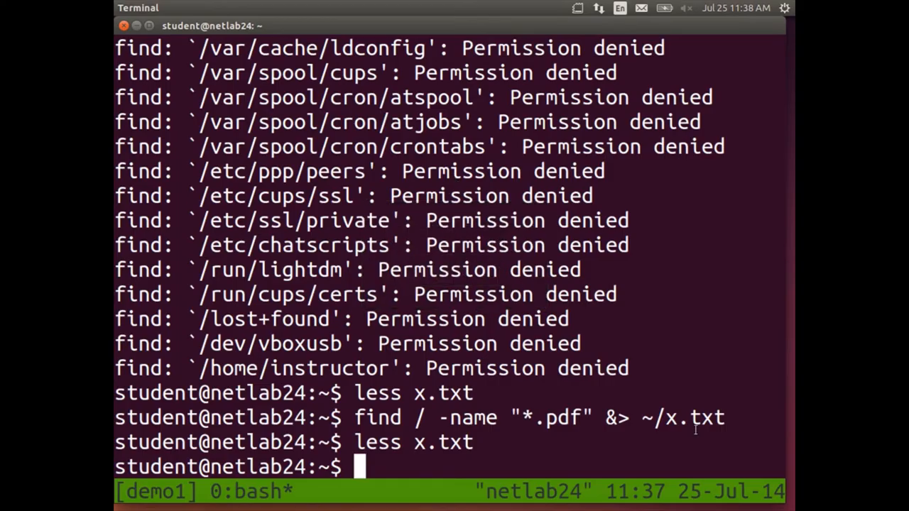
{"action": "type", "text": "clear"}
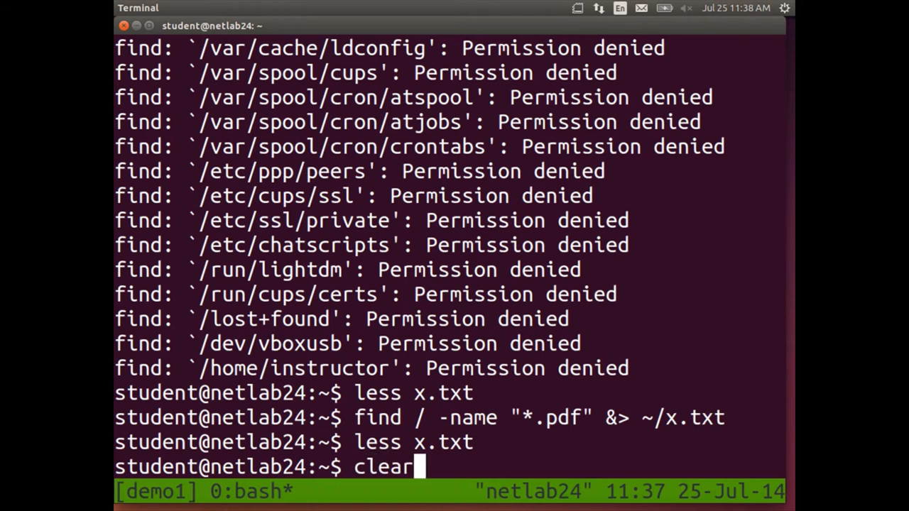
Clear the terminal and run ls to list the home directory files.
{"action": "key", "text": "Return"}
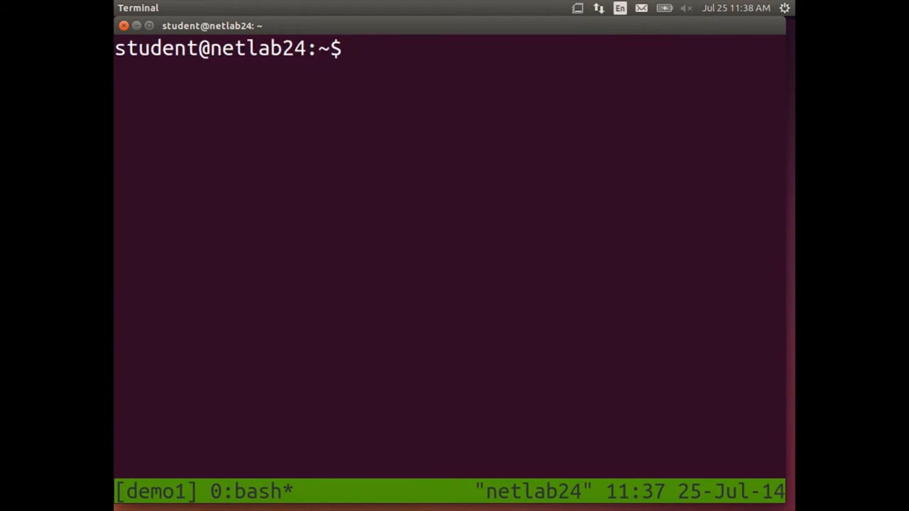
{"action": "type", "text": "ls"}
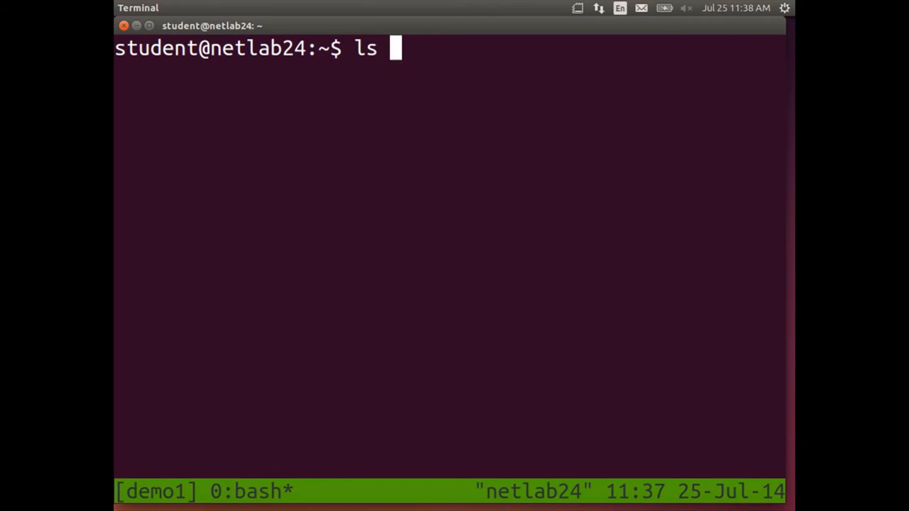
{"action": "key", "text": "Return"}
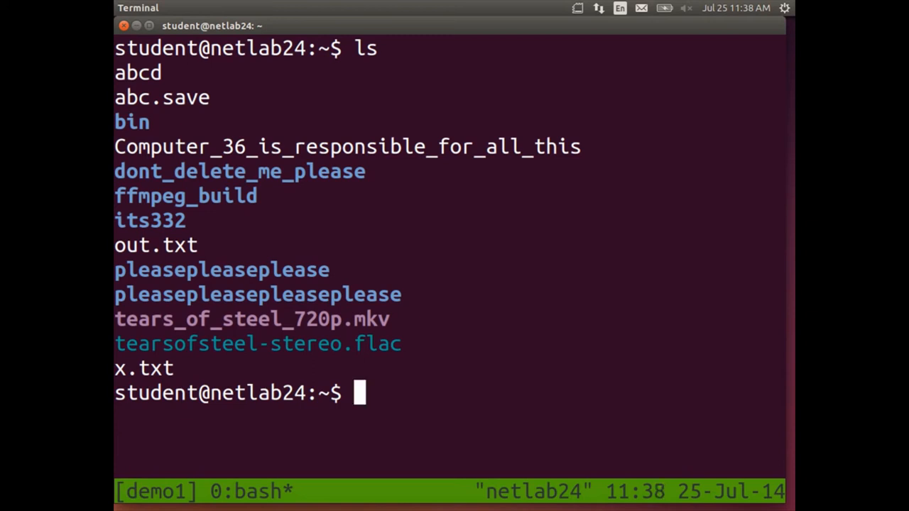
{"action": "type", "text": "ls -l"}
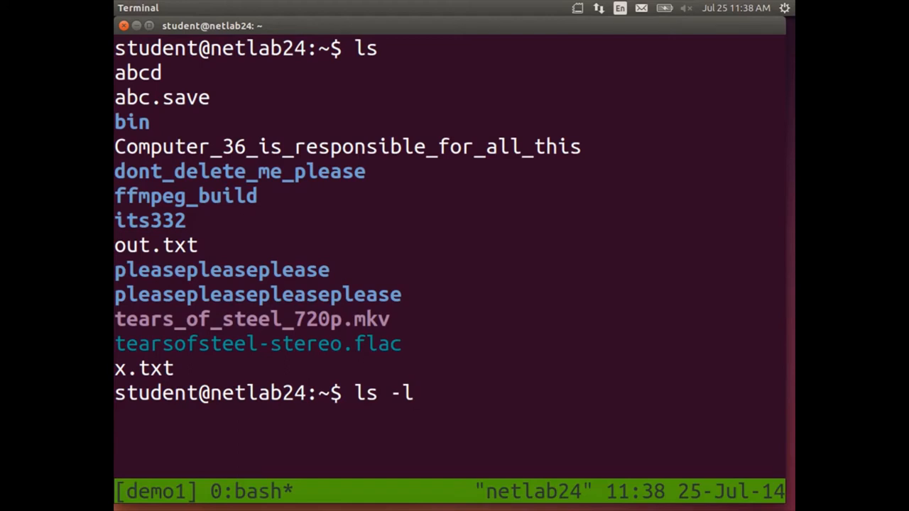
{"action": "type", "text": " |"}
{"action": "type", "text": " g"}
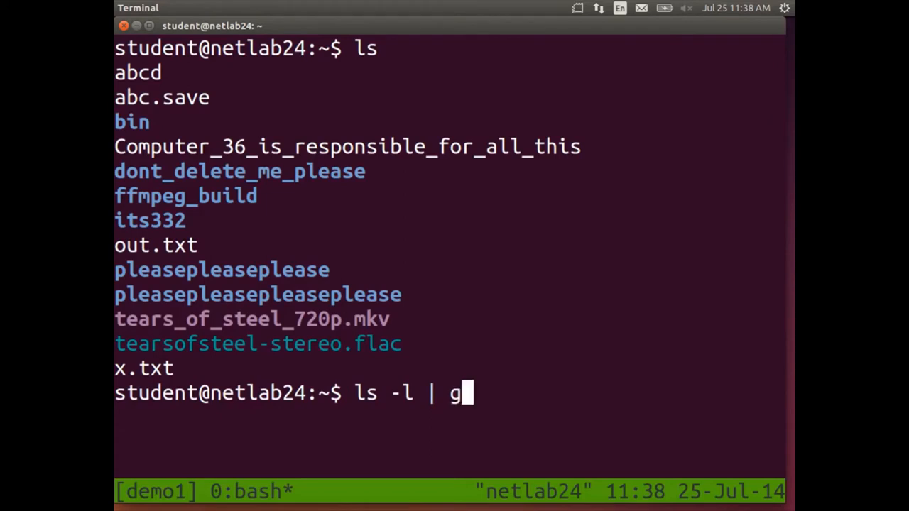
{"action": "type", "text": "rep \"tears\""}
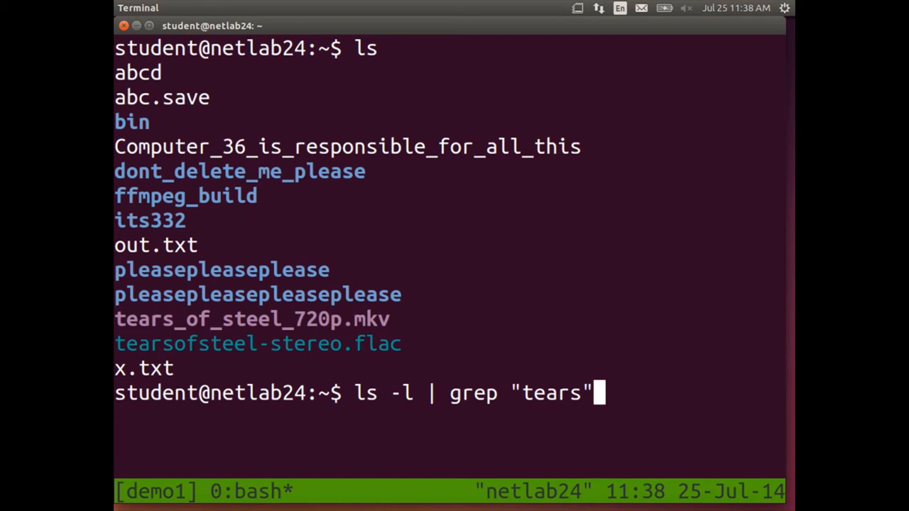
Run ls -l | grep "tears" to list only the two tears_of_steel files, then switch away.
{"action": "key", "text": "Return"}
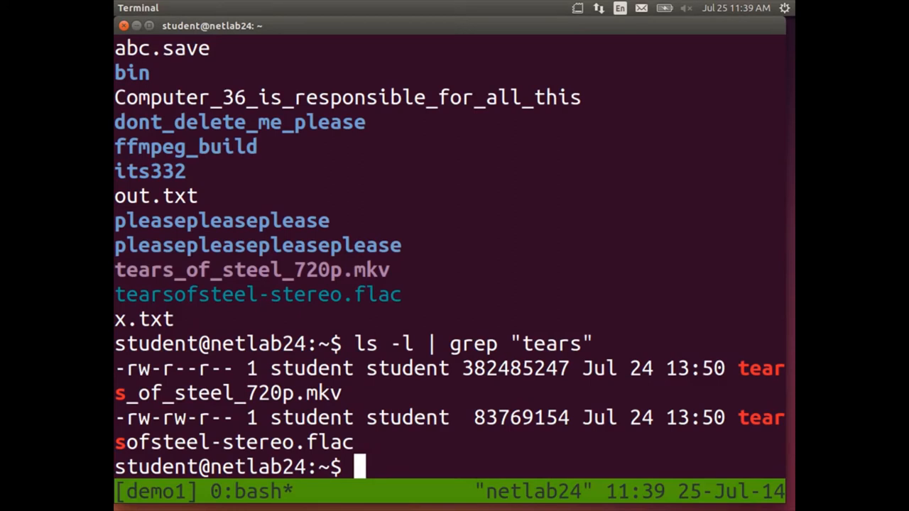
{"action": "key", "text": "alt+Tab"}
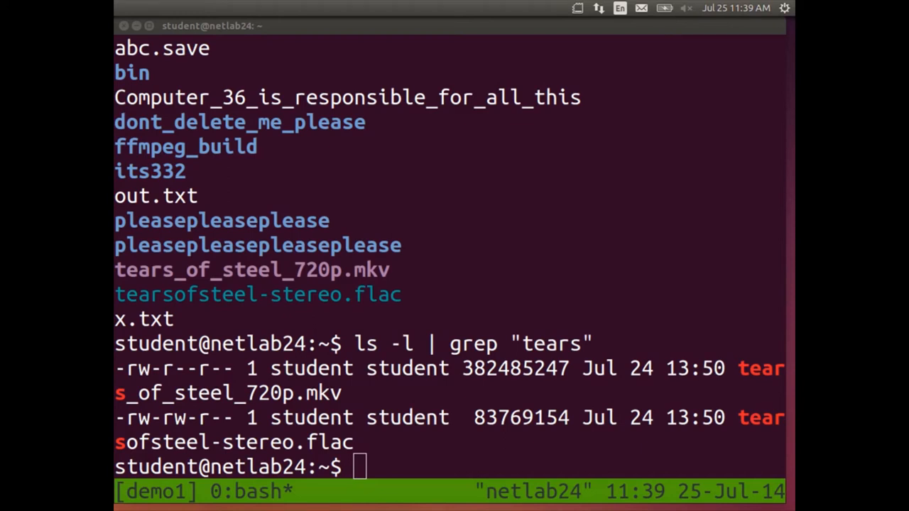
Show term3.png fullscreen over the terminal, flip to its black-on-white version and back, then leave fullscreen.
{"action": "left_click_drag", "start_coordinate": [43, 50], "coordinate": [333, 50]}
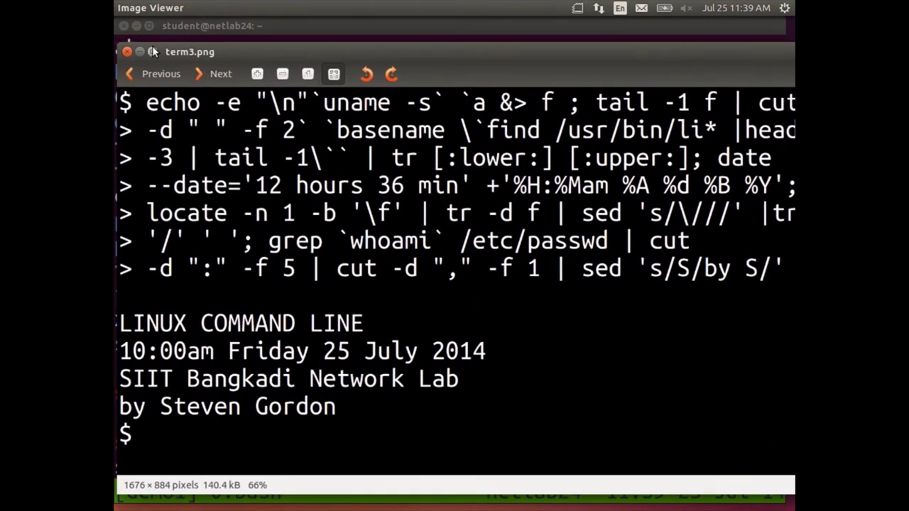
{"action": "double_click", "coordinate": [151, 51]}
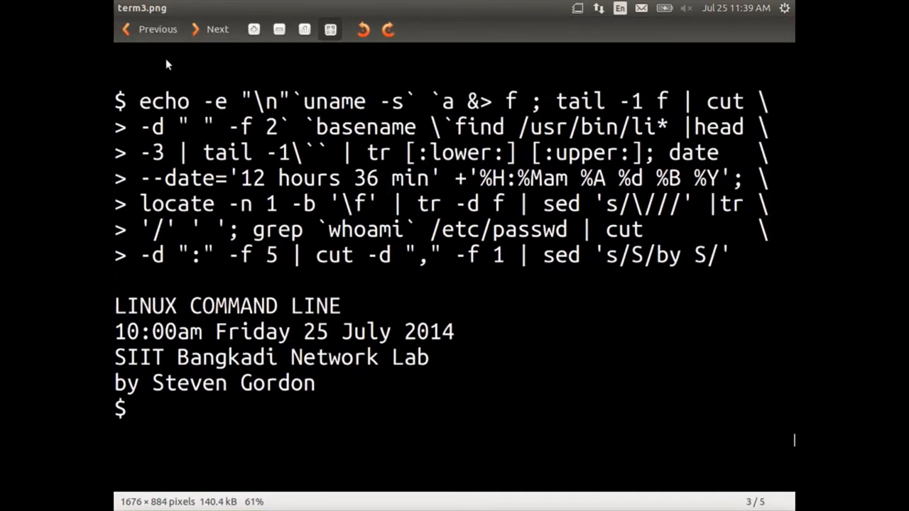
{"action": "double_click", "coordinate": [558, 363]}
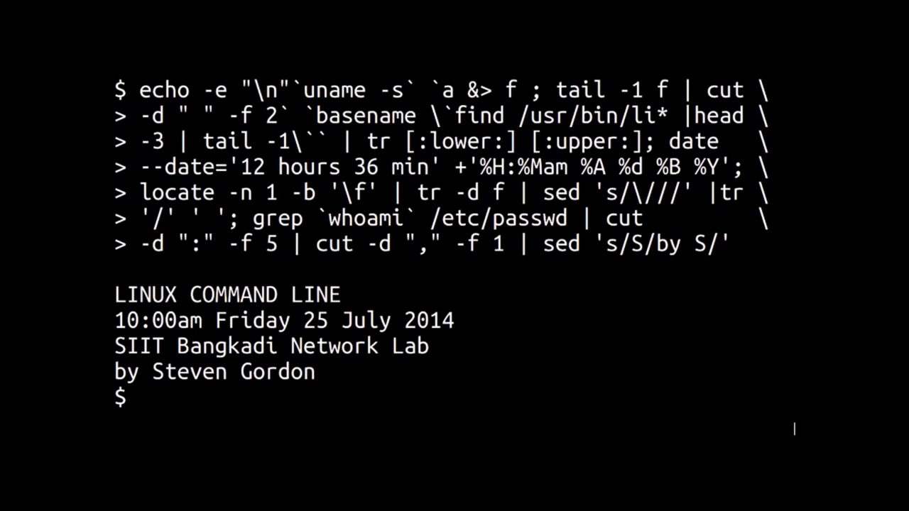
{"action": "key", "text": "Right"}
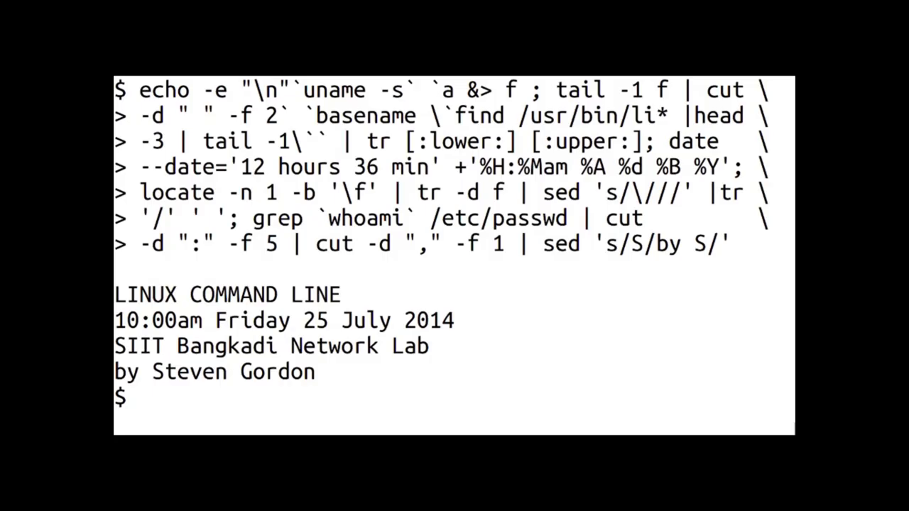
{"action": "key", "text": "Left"}
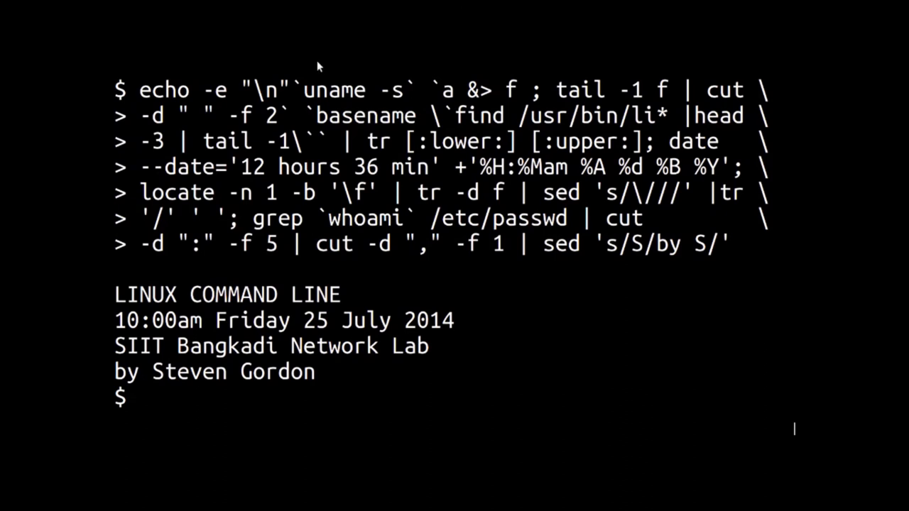
{"action": "double_click", "coordinate": [272, 78]}
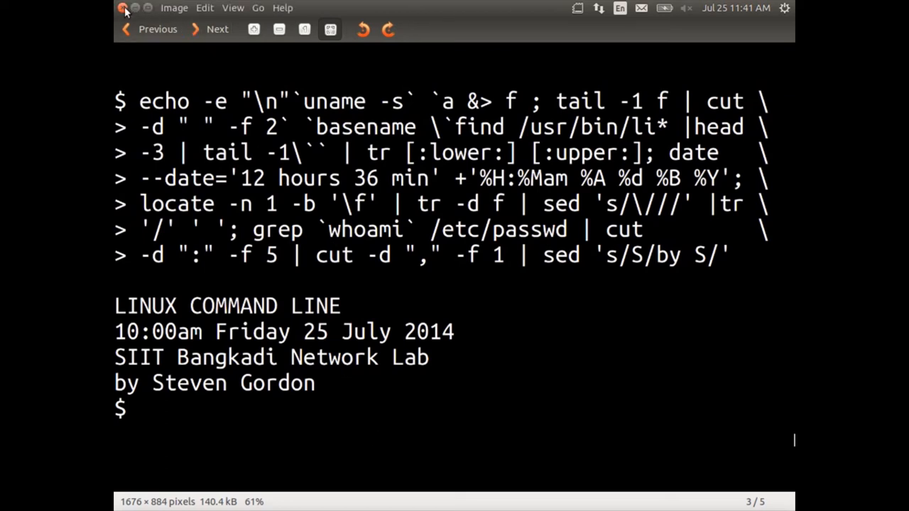
Close the image, return to the terminal and briefly recall the grep command.
{"action": "left_click", "coordinate": [122, 8]}
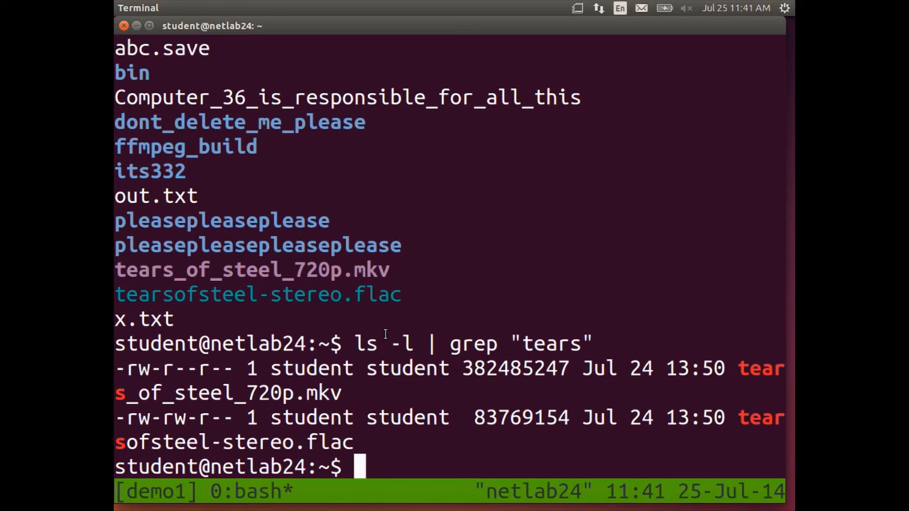
{"action": "key", "text": "Up"}
{"action": "key", "text": "Down"}
Select each field of the first tears line in turn: permissions, link count 1, owner, group, size 382485247.
{"action": "left_click_drag", "start_coordinate": [231, 369], "coordinate": [118, 370]}
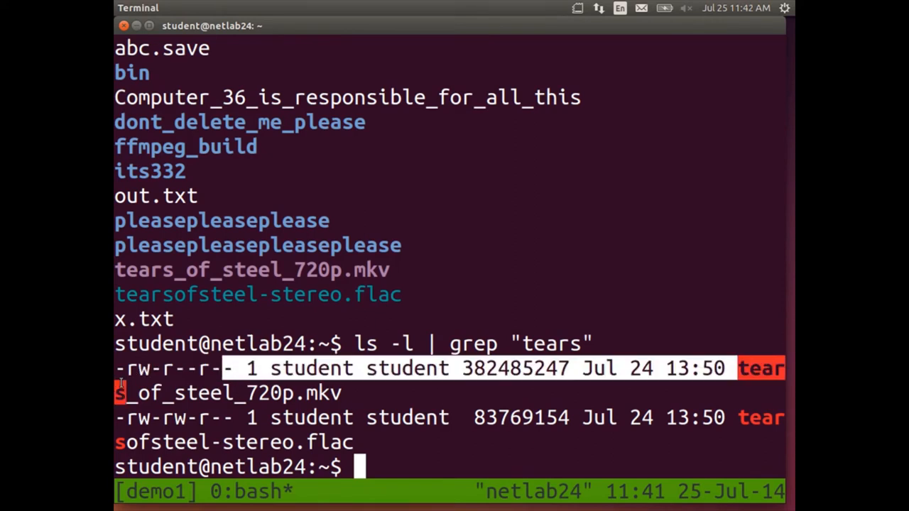
{"action": "double_click", "coordinate": [251, 368]}
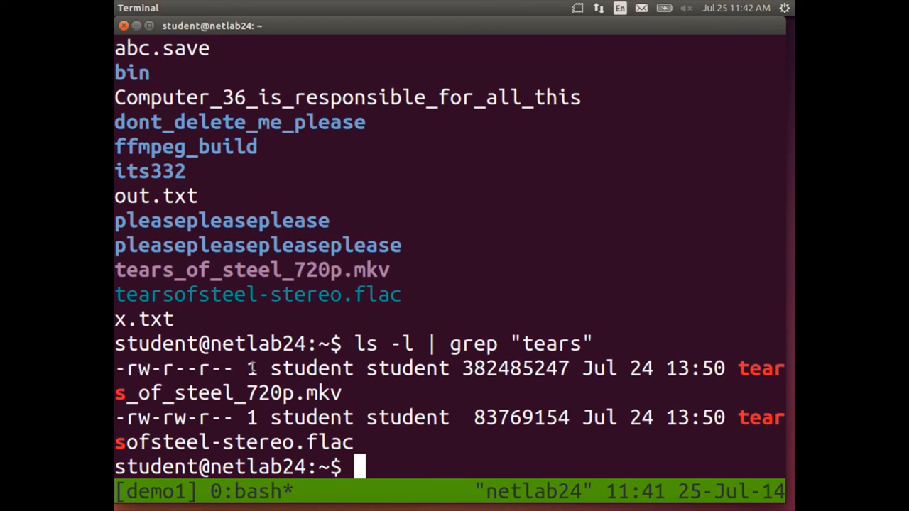
{"action": "double_click", "coordinate": [301, 368]}
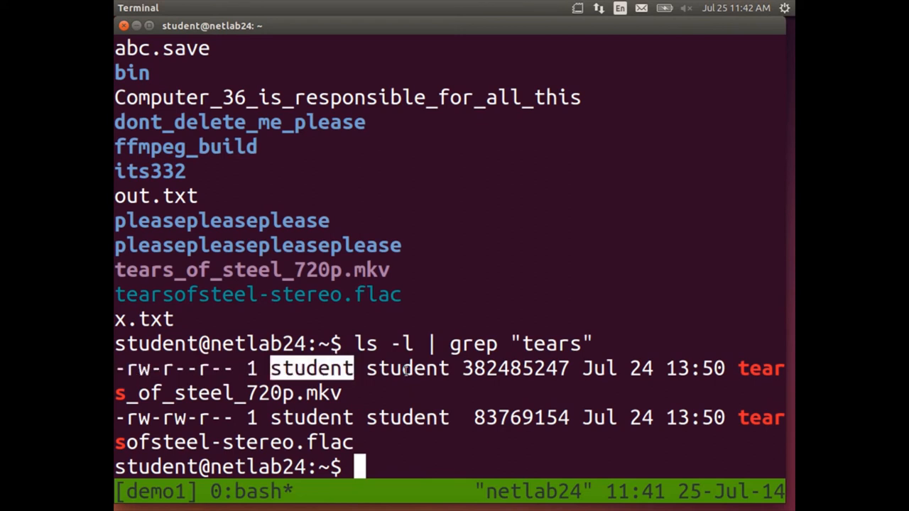
{"action": "double_click", "coordinate": [414, 370]}
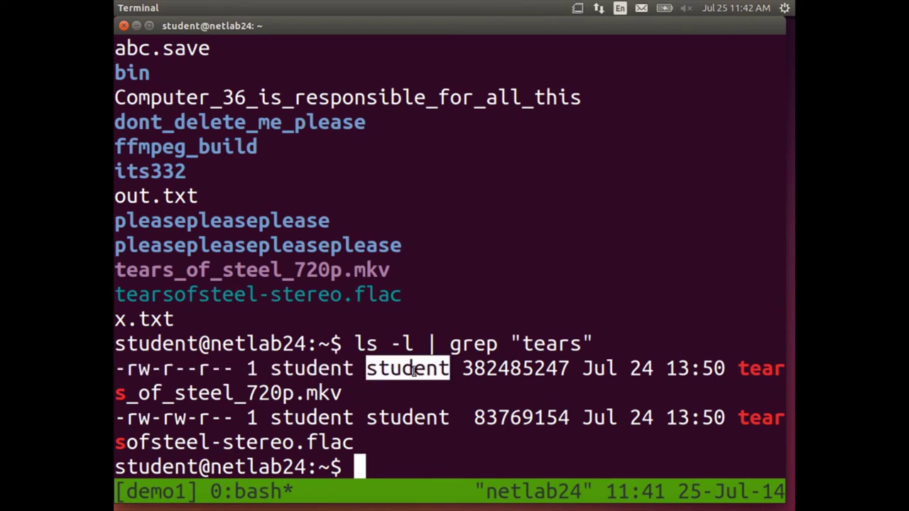
{"action": "double_click", "coordinate": [502, 368]}
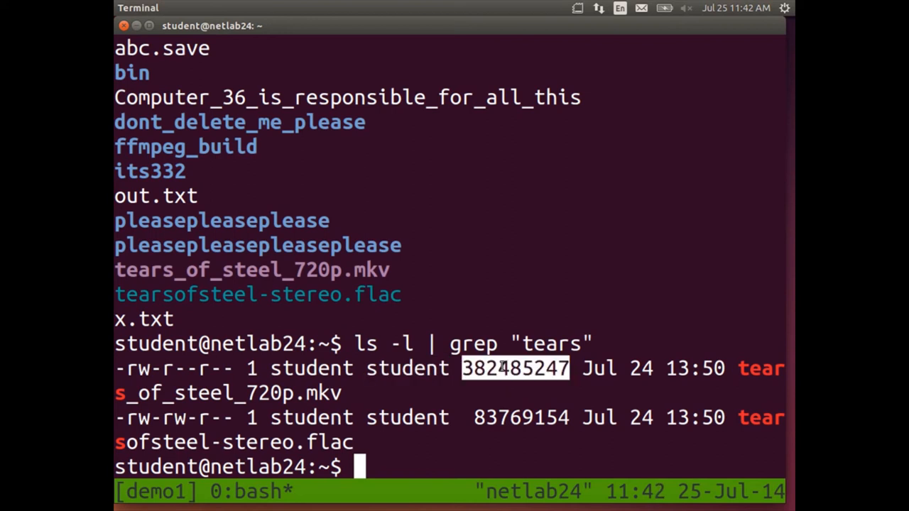
{"action": "left_click", "coordinate": [514, 443]}
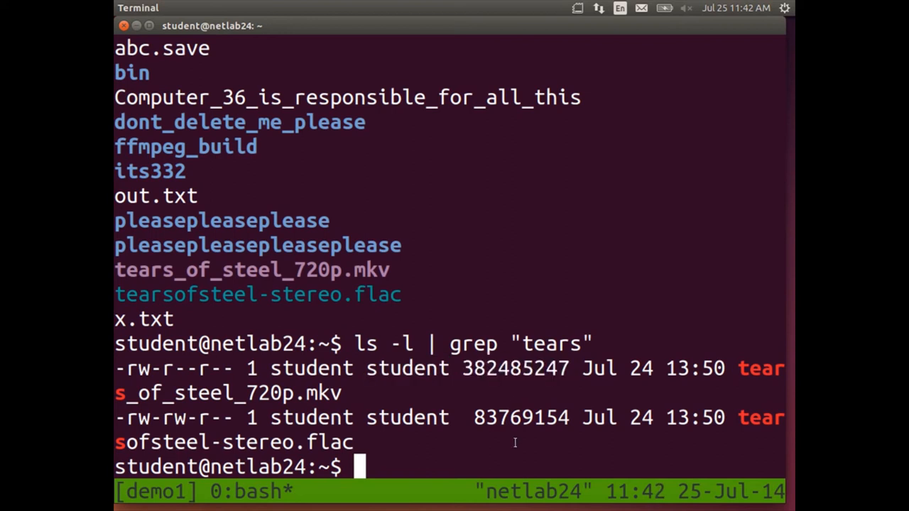
Extend the recalled grep with | cut -d " " -f 5 to print only 382485247.
{"action": "key", "text": "Up"}
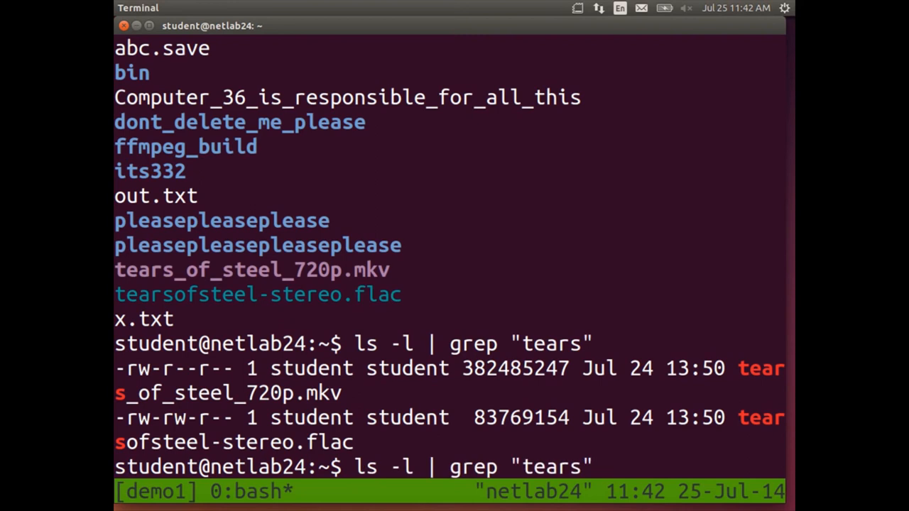
{"action": "type", "text": " |"}
{"action": "type", "text": " cut"}
{"action": "type", "text": " -d \" \""}
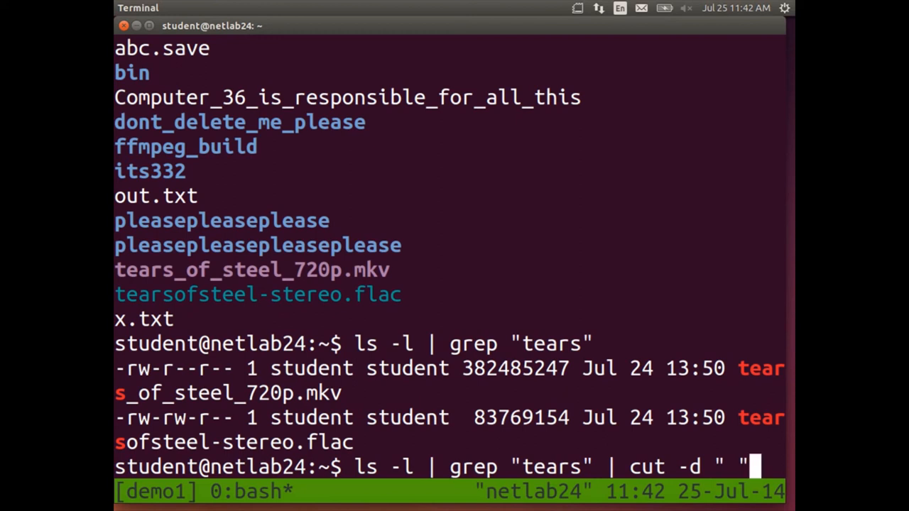
{"action": "type", "text": " -f "}
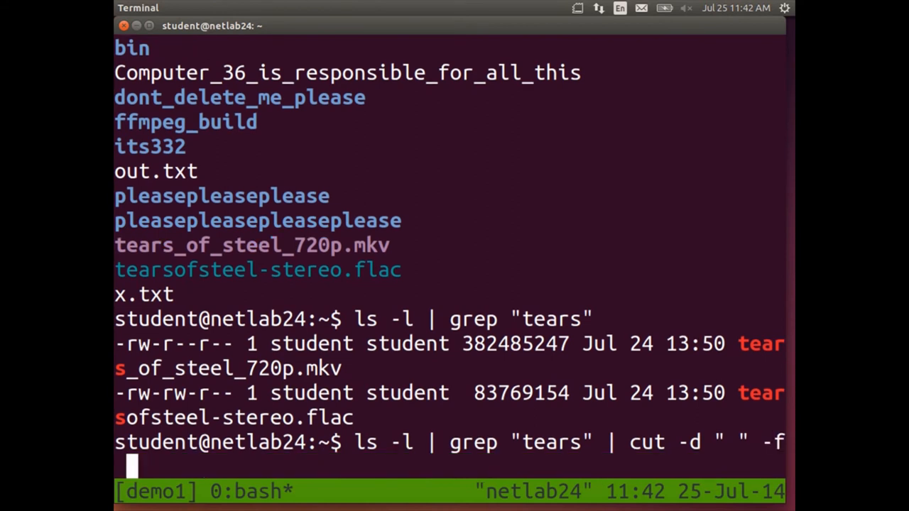
{"action": "type", "text": "5"}
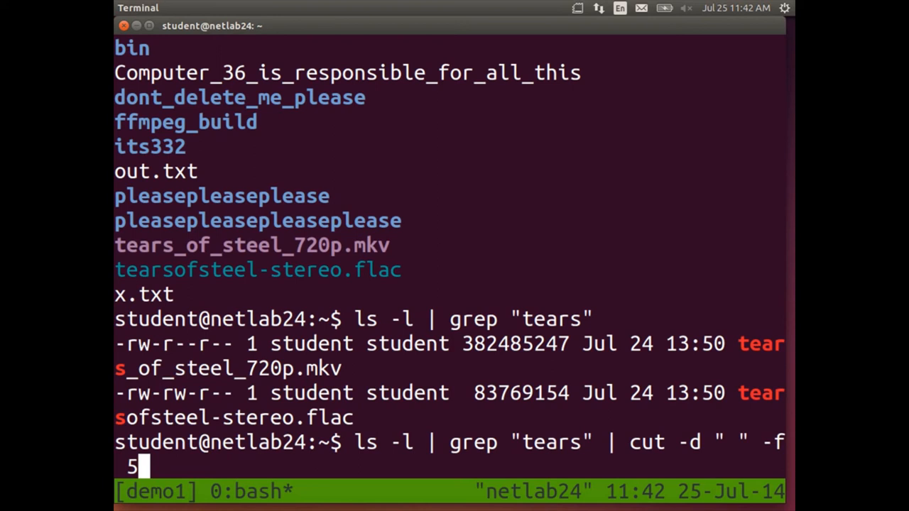
{"action": "key", "text": "Return"}
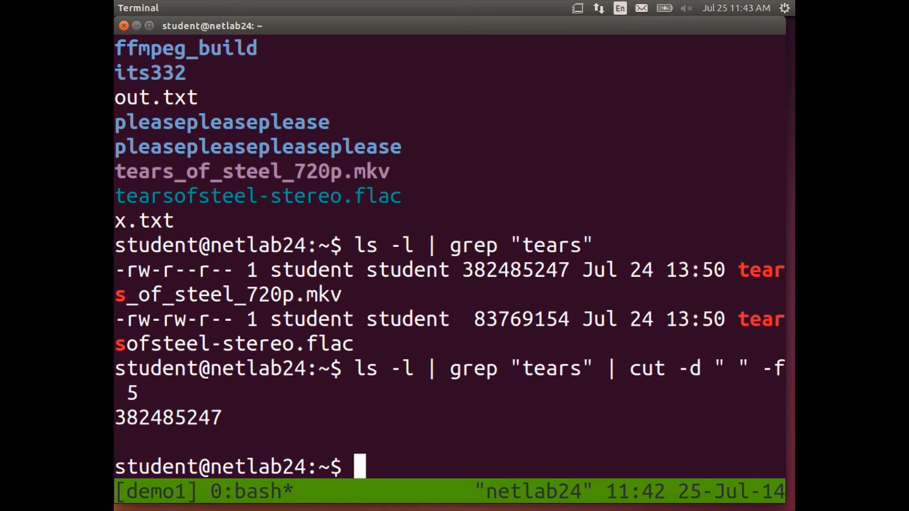
{"action": "type", "text": "clear"}
Clear the screen, rerun the tears grep, then rerun its -f 5 cut printing 382485247.
{"action": "key", "text": "Return"}
{"action": "key", "text": "Up"}
{"action": "key", "text": "Up"}
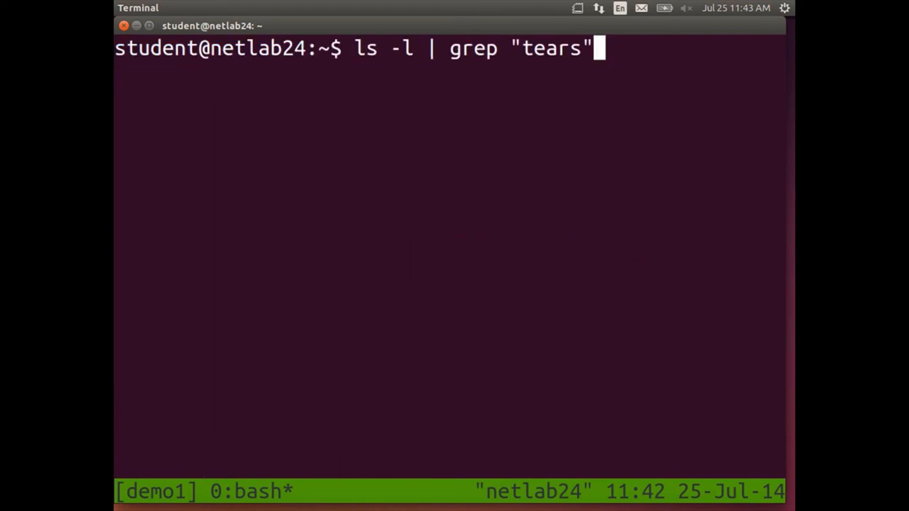
{"action": "key", "text": "Return"}
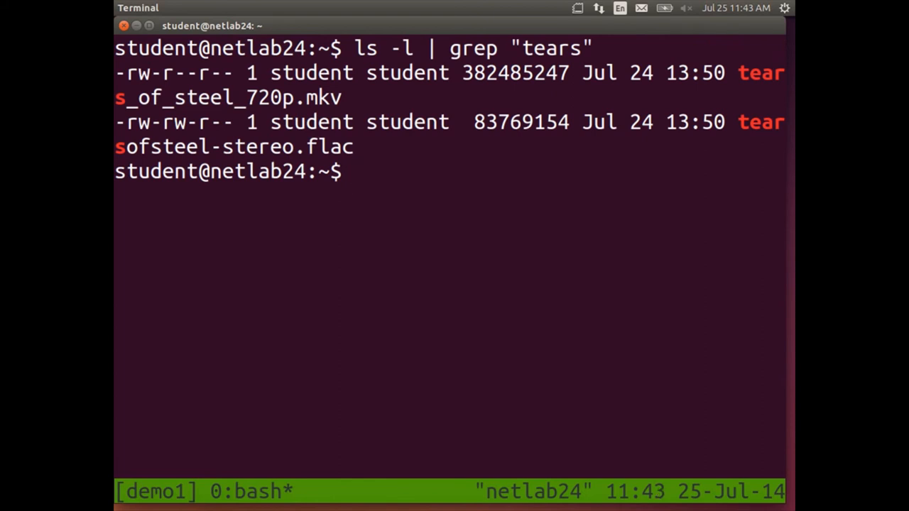
{"action": "key", "text": "Up"}
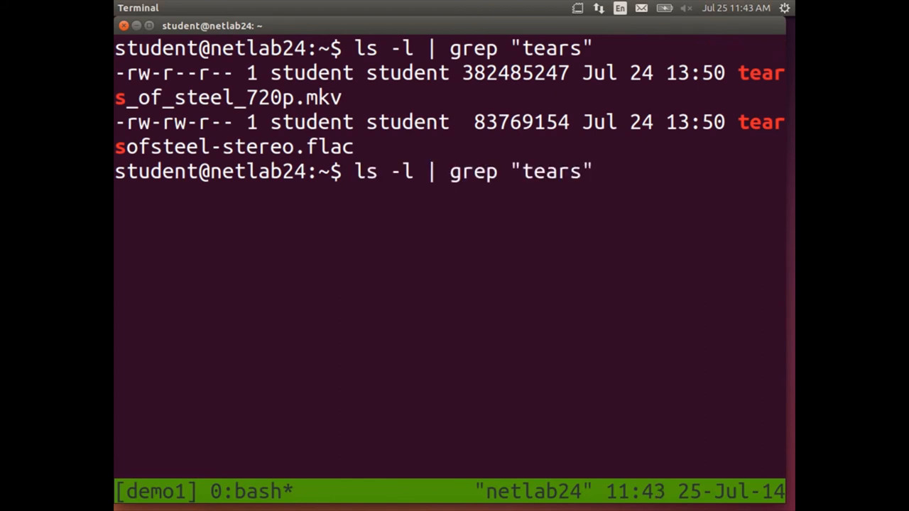
{"action": "type", "text": " | cut "}
{"action": "type", "text": "-d \" "}
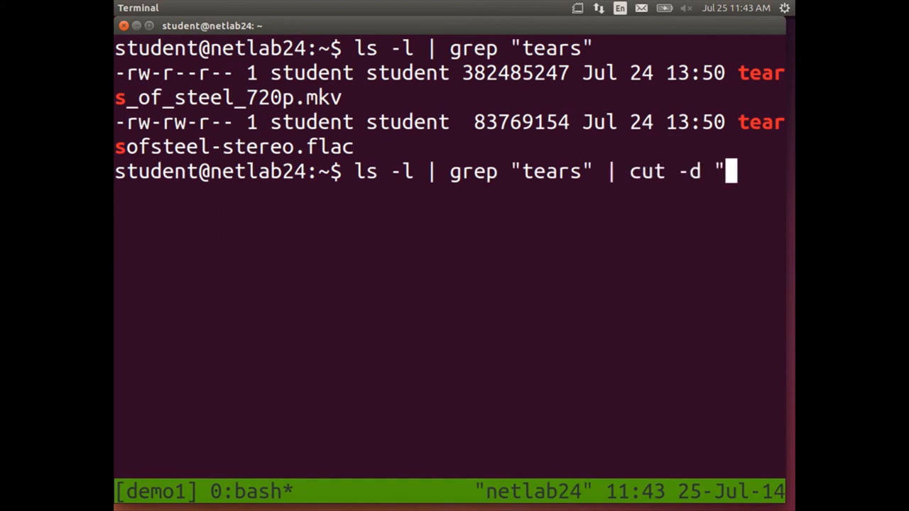
{"action": "type", "text": "\" -f 5"}
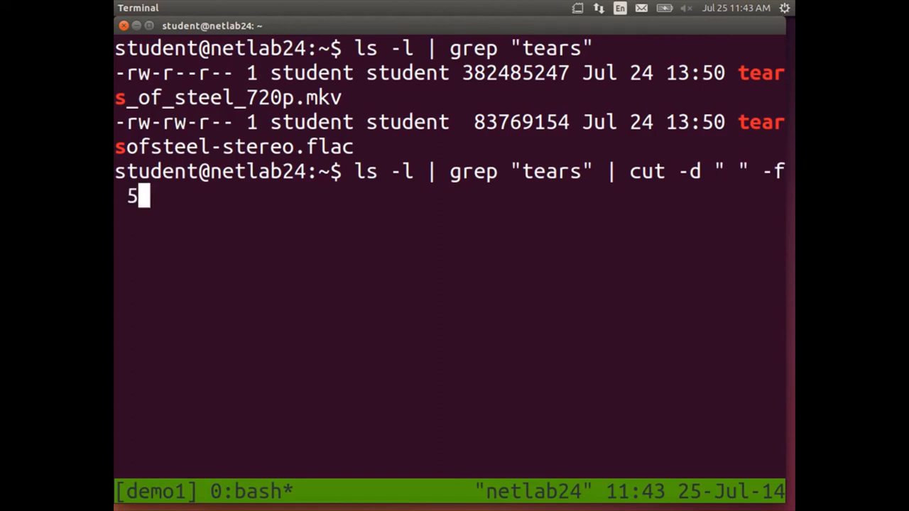
{"action": "key", "text": "Return"}
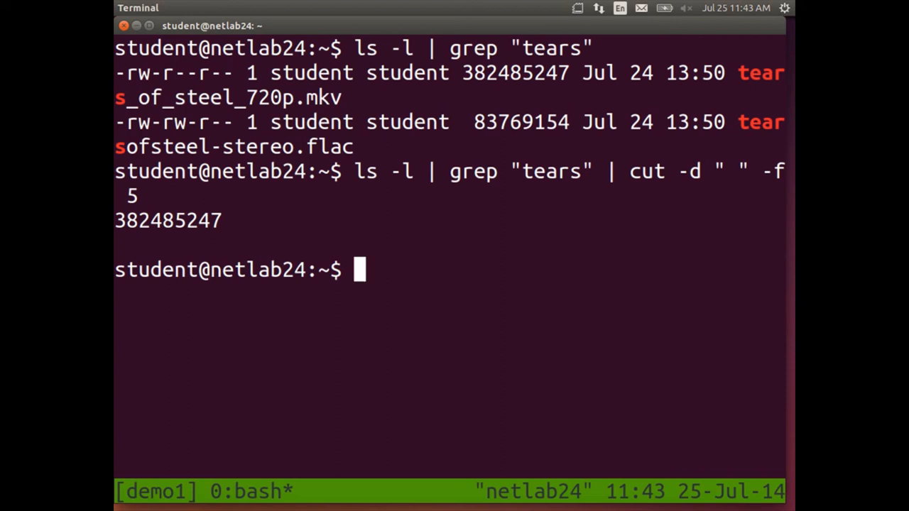
Cut field 1 to print permissions, then fields 1-3 adding link count and owner.
{"action": "key", "text": "Up"}
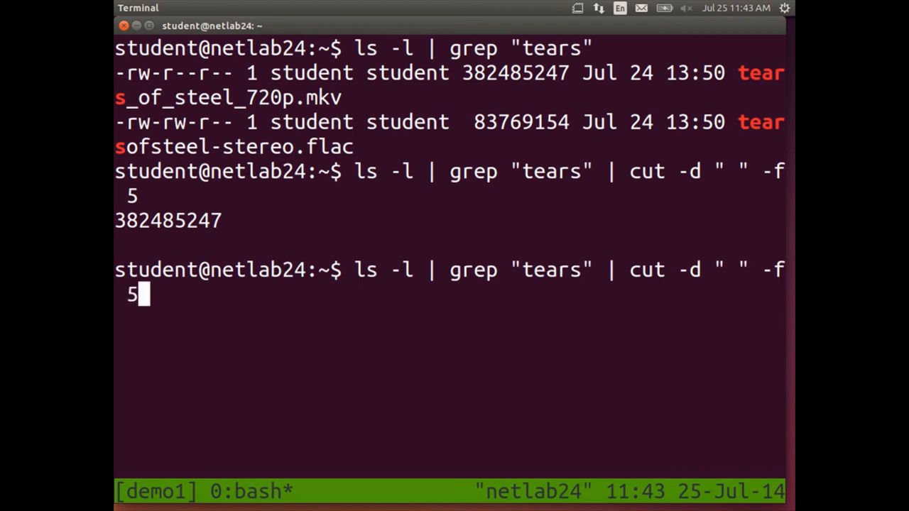
{"action": "key", "text": "BackSpace"}
{"action": "type", "text": "1"}
{"action": "key", "text": "Return"}
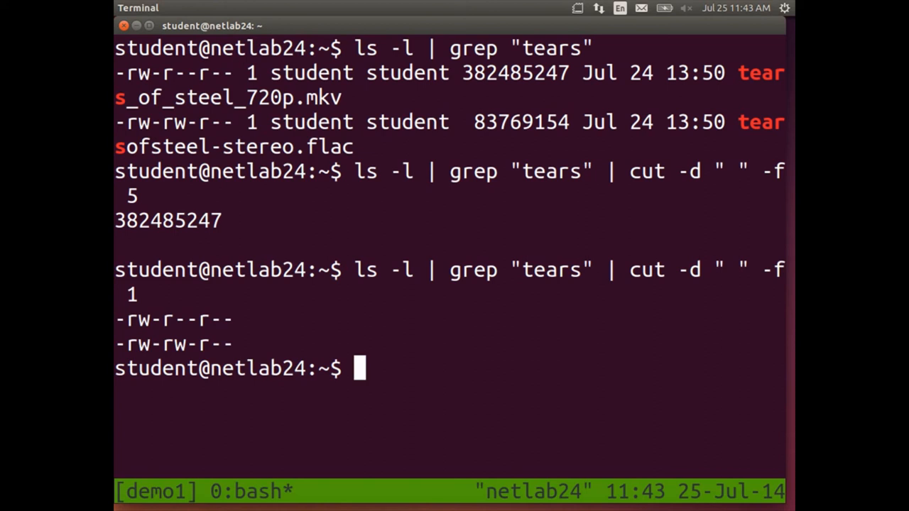
{"action": "key", "text": "Up"}
{"action": "type", "text": "-3"}
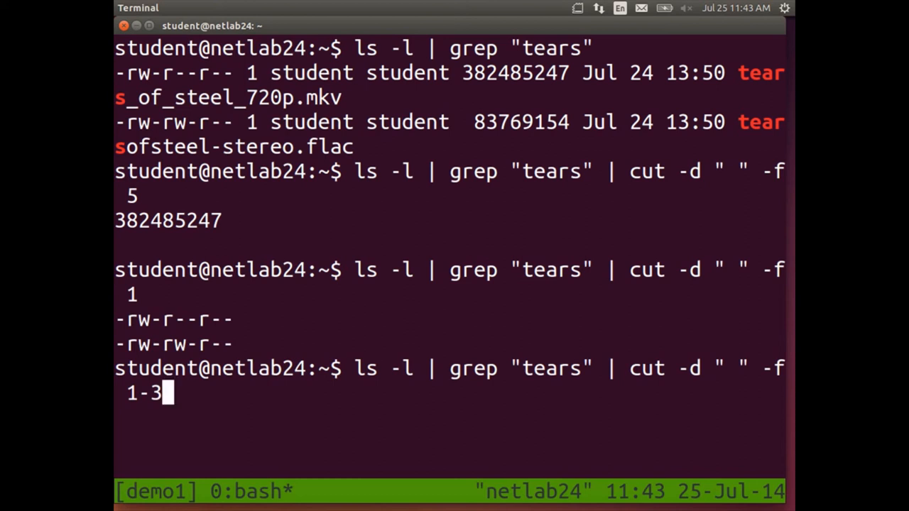
{"action": "key", "text": "Return"}
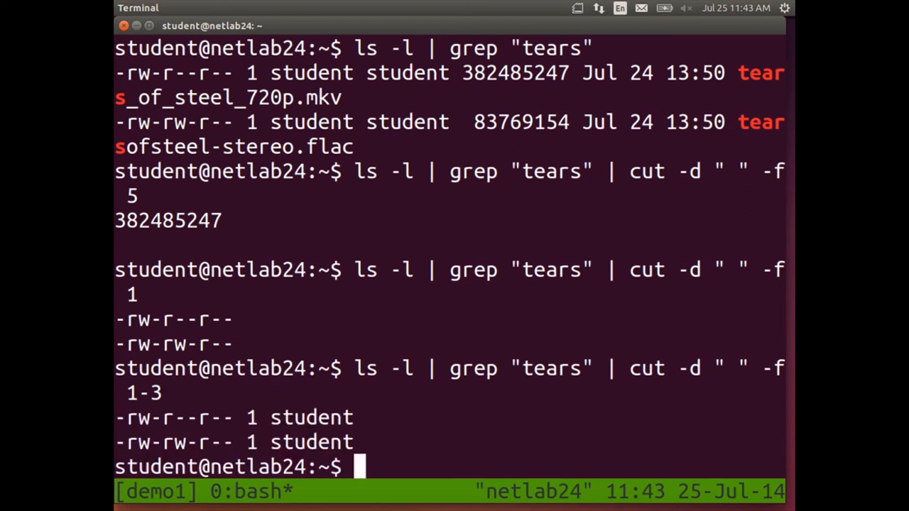
Widen the cut to fields 1-5, printing up to the file size.
{"action": "key", "text": "Up"}
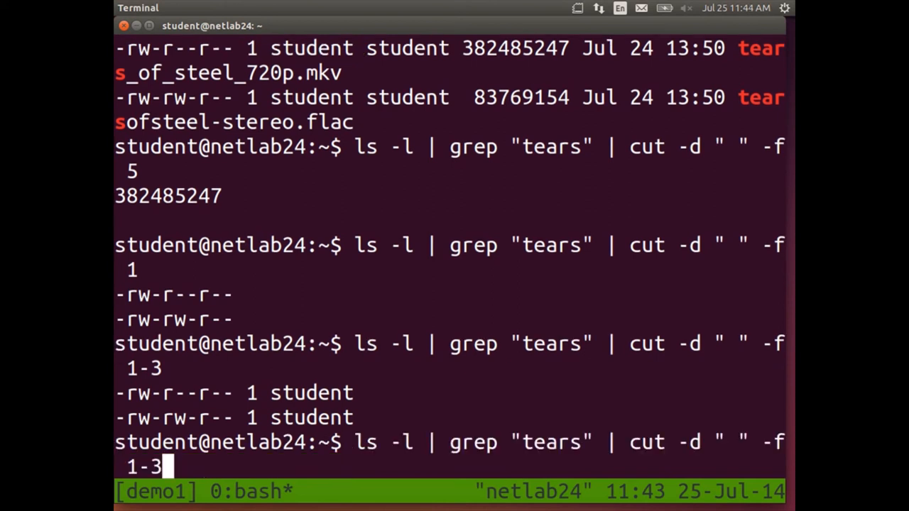
{"action": "key", "text": "BackSpace"}
{"action": "type", "text": "5"}
{"action": "key", "text": "Return"}
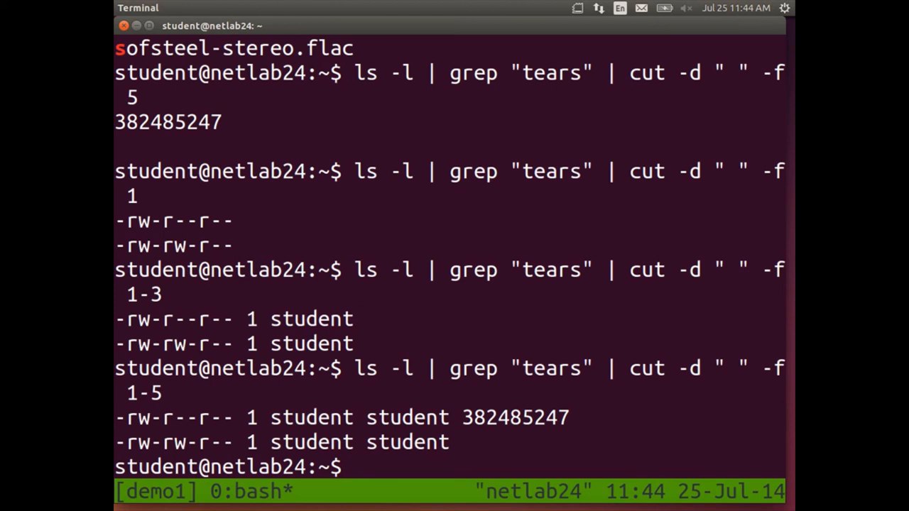
Browse history back to the plain grep and rerun it, now matching three tears files.
{"action": "key", "text": "Up"}
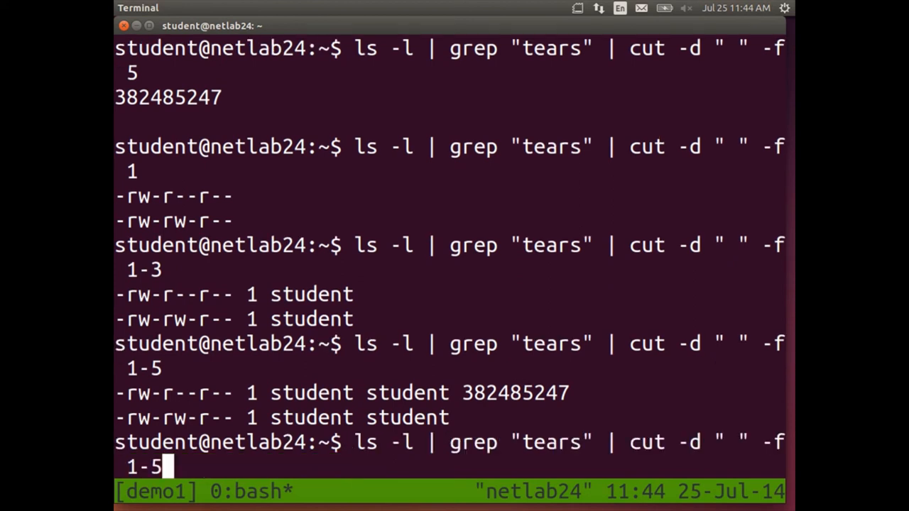
{"action": "key", "text": "Up"}
{"action": "key", "text": "Up"}
{"action": "key", "text": "Up"}
{"action": "key", "text": "BackSpace"}
{"action": "key", "text": "BackSpace"}
{"action": "key", "text": "BackSpace"}
{"action": "key", "text": "Down"}
{"action": "key", "text": "Up"}
{"action": "key", "text": "Return"}
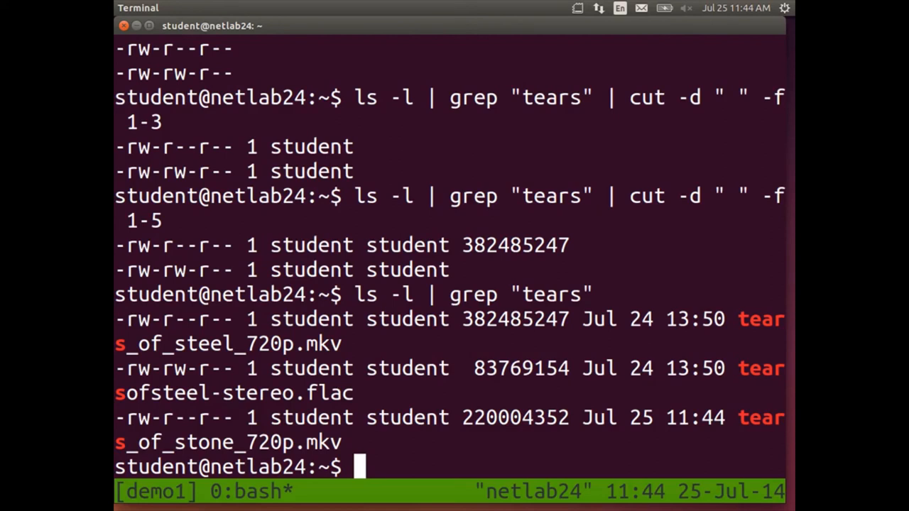
{"action": "key", "text": "Up"}
{"action": "key", "text": "Down"}
{"action": "type", "text": "cleaw"}
{"action": "key", "text": "BackSpace"}
{"action": "type", "text": "r"}
Clear the screen, cut to field 1 permissions, then add cut -c 2-4 to print owner bits rw-.
{"action": "key", "text": "Return"}
{"action": "key", "text": "Up"}
{"action": "key", "text": "Up"}
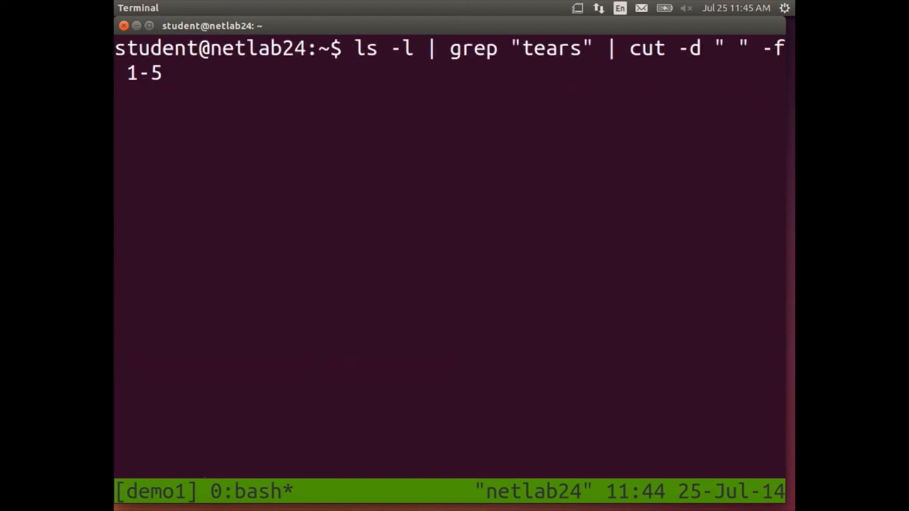
{"action": "key", "text": "BackSpace"}
{"action": "key", "text": "BackSpace"}
{"action": "key", "text": "Return"}
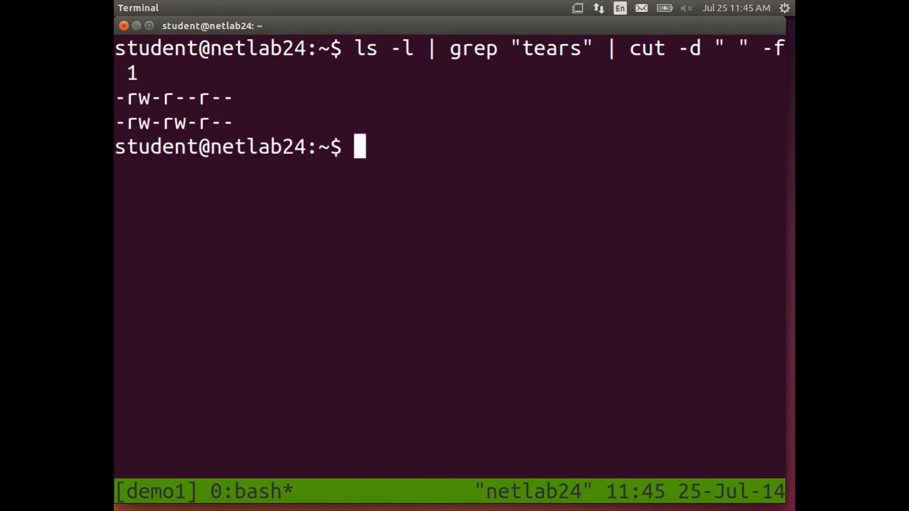
{"action": "key", "text": "Up"}
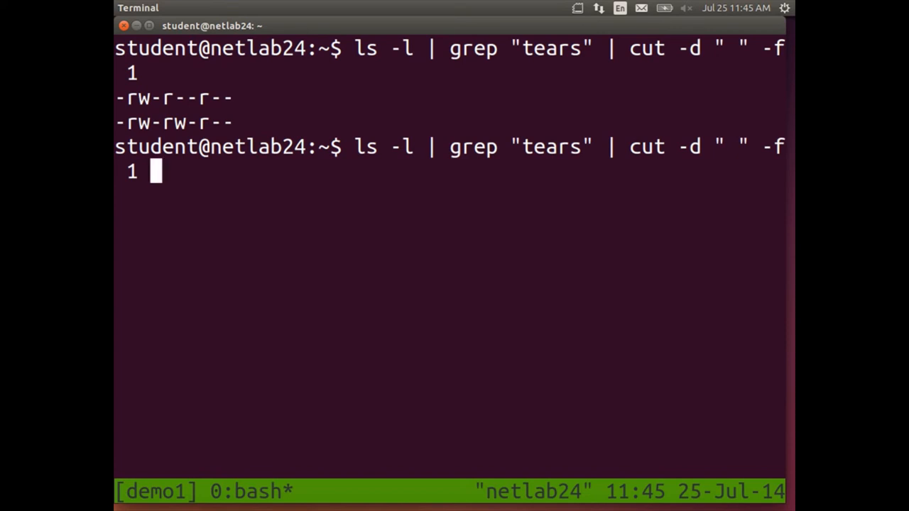
{"action": "type", "text": "| cut -c "}
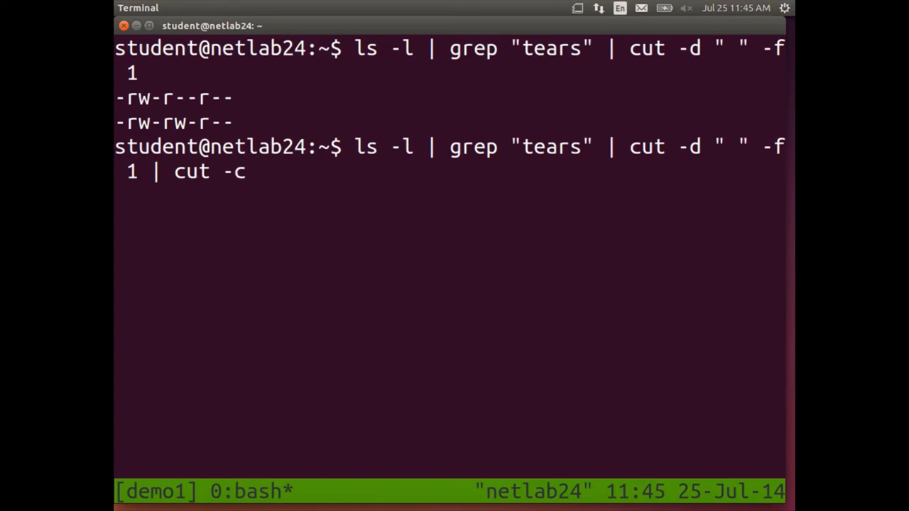
{"action": "type", "text": "2-4"}
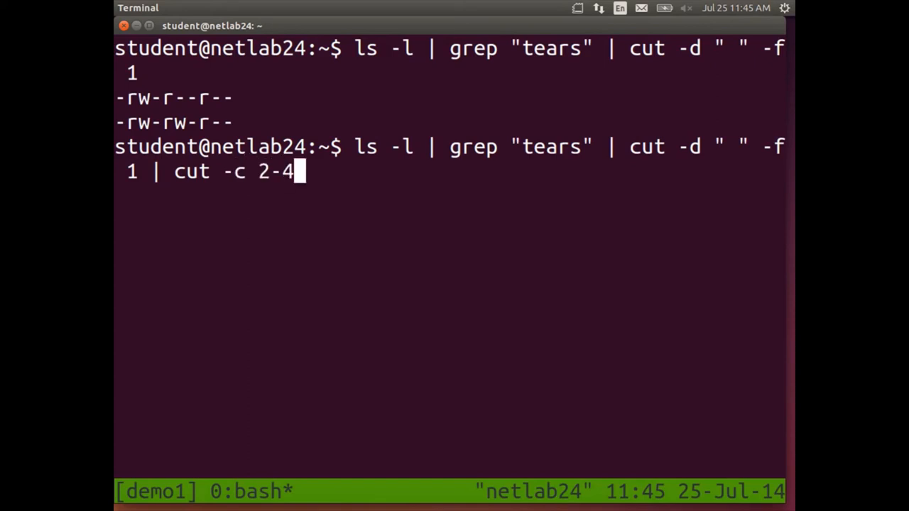
{"action": "key", "text": "Return"}
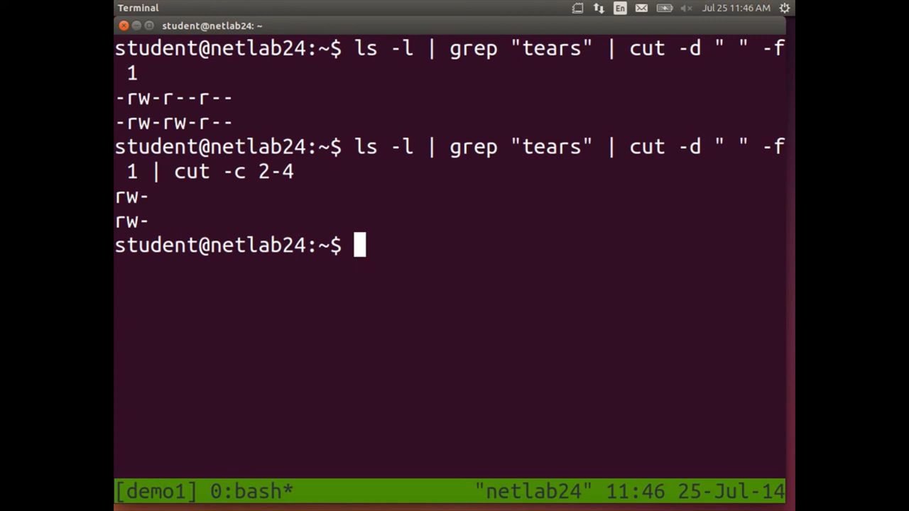
Redirect the rw- output into mycut.txt and cat the file to show its two lines.
{"action": "key", "text": "Up"}
{"action": "type", "text": "> "}
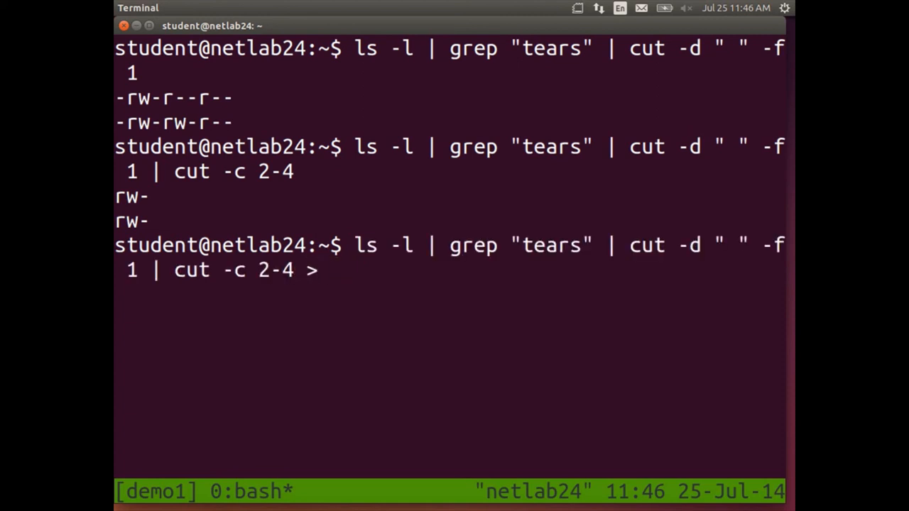
{"action": "type", "text": "my"}
{"action": "type", "text": "cut.txt"}
{"action": "key", "text": "Return"}
{"action": "type", "text": "cat mycut.txt"}
{"action": "key", "text": "Return"}
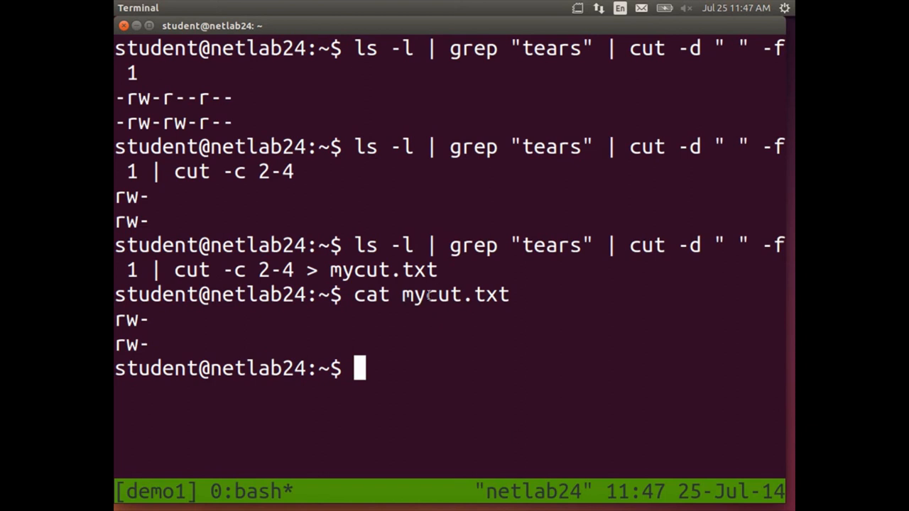
{"action": "double_click", "coordinate": [428, 295]}
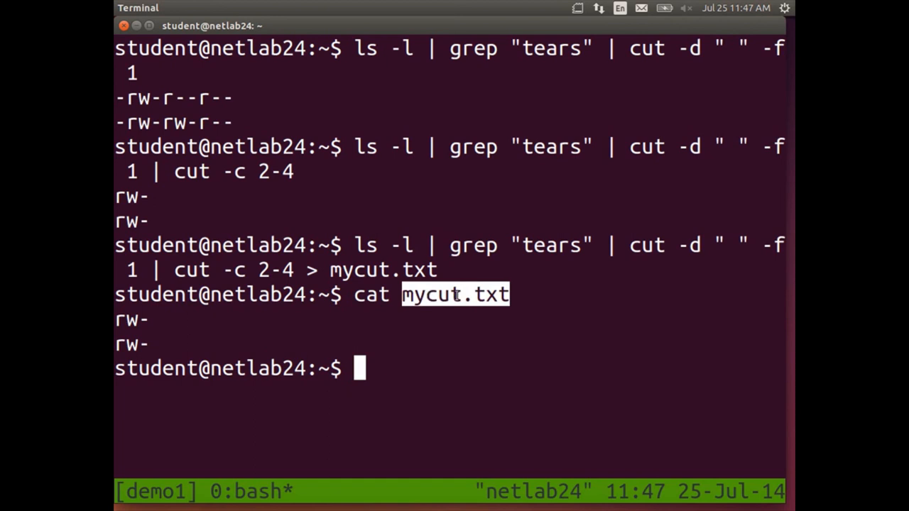
{"action": "left_click", "coordinate": [393, 363]}
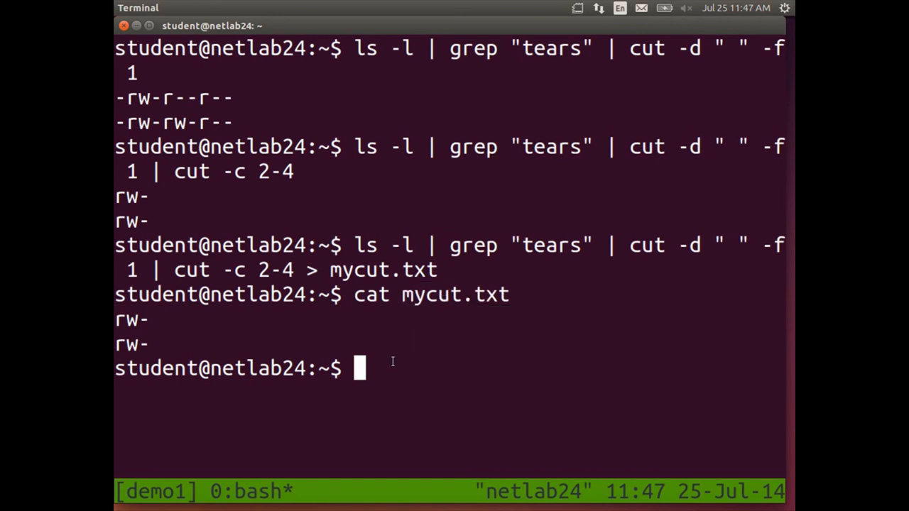
{"action": "middle_click", "coordinate": [393, 363]}
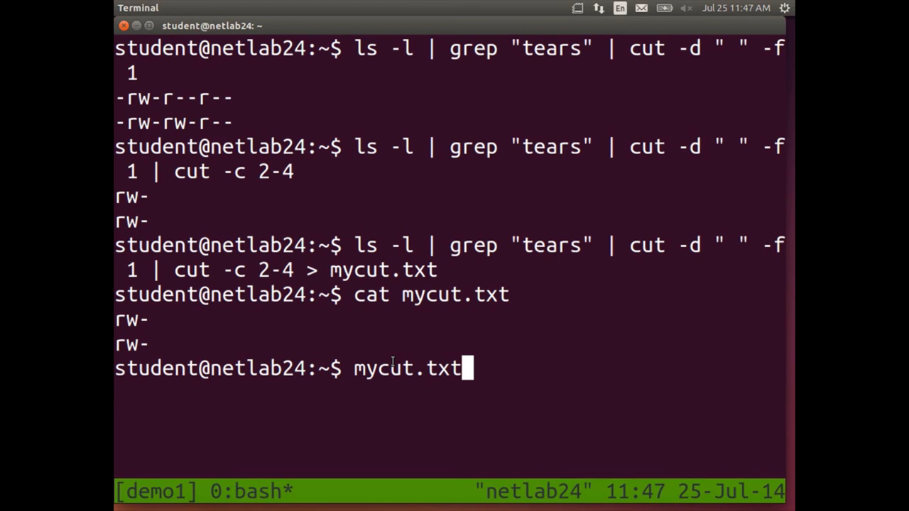
{"action": "key", "text": "BackSpace"}
{"action": "key", "text": "ctrl+u"}
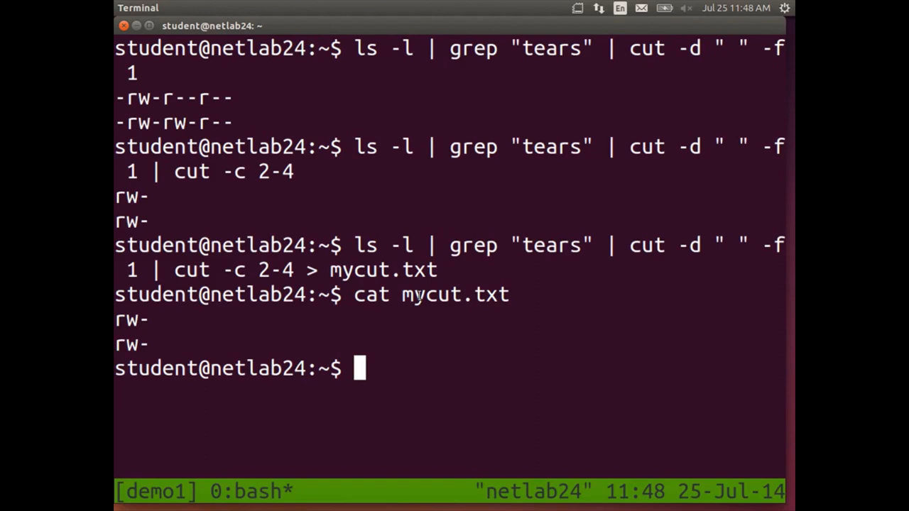
Recall the mycut.txt command and move through it with Ctrl+A, arrows, End and Home.
{"action": "key", "text": "Up"}
{"action": "key", "text": "Up"}
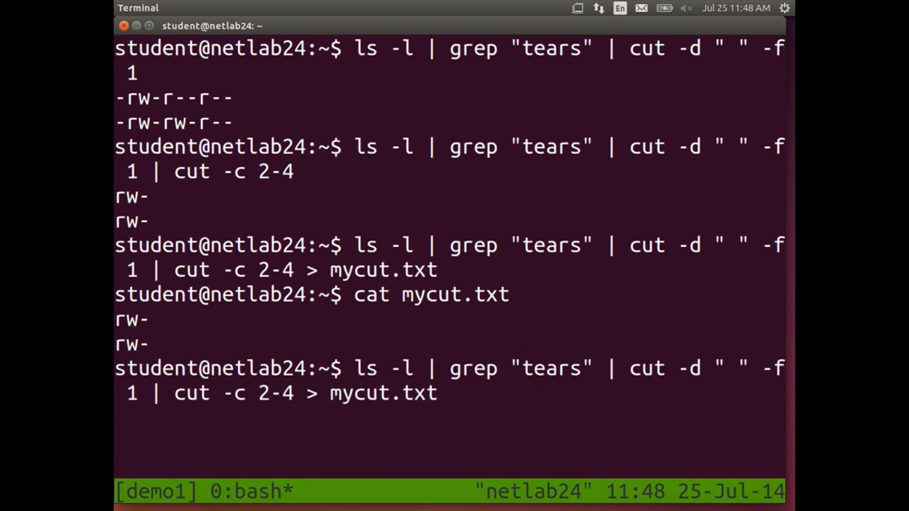
{"action": "key", "text": "ctrl+a"}
{"action": "key", "text": "Right"}
{"action": "key", "text": "Right"}
{"action": "key", "text": "Right"}
{"action": "key", "text": "Right"}
{"action": "key", "text": "Right"}
{"action": "key", "text": "BackSpace"}
{"action": "type", "text": "l"}
{"action": "key", "text": "End"}
{"action": "key", "text": "Home"}
{"action": "key", "text": "Left"}
{"action": "key", "text": "ctrl+Left"}
{"action": "key", "text": "ctrl+Left"}
{"action": "key", "text": "ctrl+Left"}
{"action": "key", "text": "ctrl+Left"}
{"action": "key", "text": "ctrl+Left"}
{"action": "key", "text": "ctrl+k"}
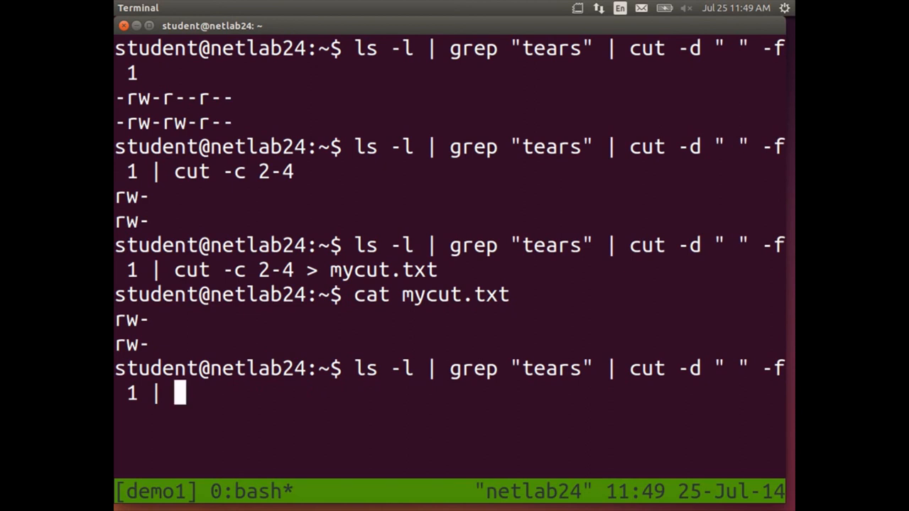
{"action": "type", "text": "cut -c 2-4 > mycut.txt"}
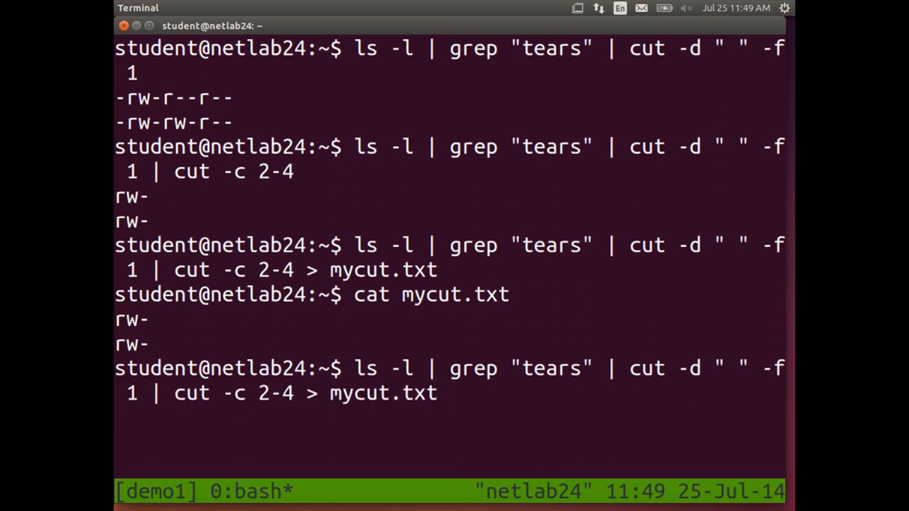
{"action": "key", "text": "Left"}
{"action": "key", "text": "ctrl+Left"}
{"action": "key", "text": "ctrl+Left"}
{"action": "key", "text": "ctrl+Left"}
{"action": "key", "text": "Left"}
{"action": "key", "text": "Left"}
{"action": "key", "text": "Left"}
{"action": "key", "text": "ctrl+k"}
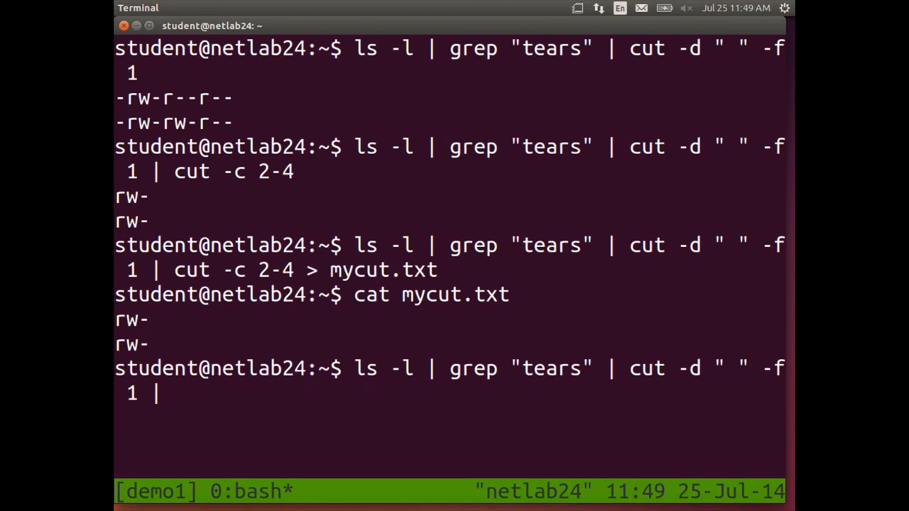
{"action": "key", "text": "ctrl+y"}
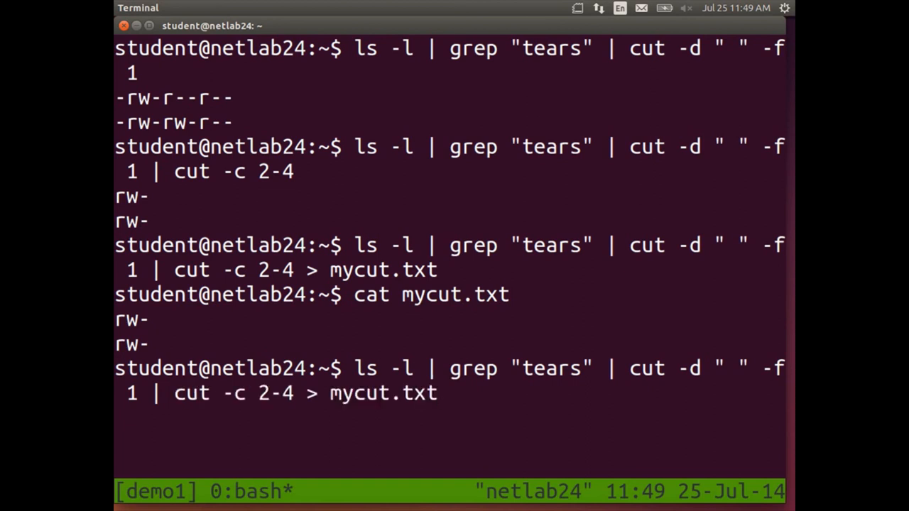